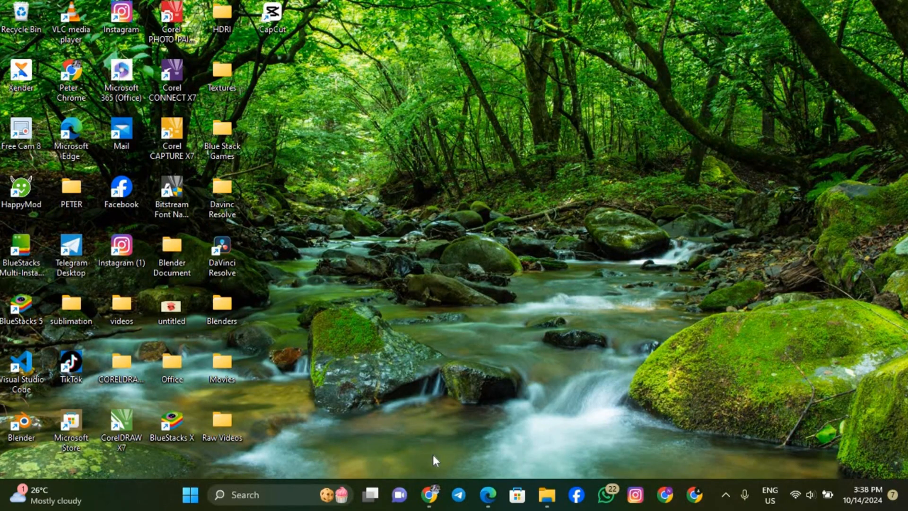
Step: Switch to the GravityWrite dashboard in Chrome, search the tool library for "kids" and open the Kids Story Book Content Generator
click(429, 495)
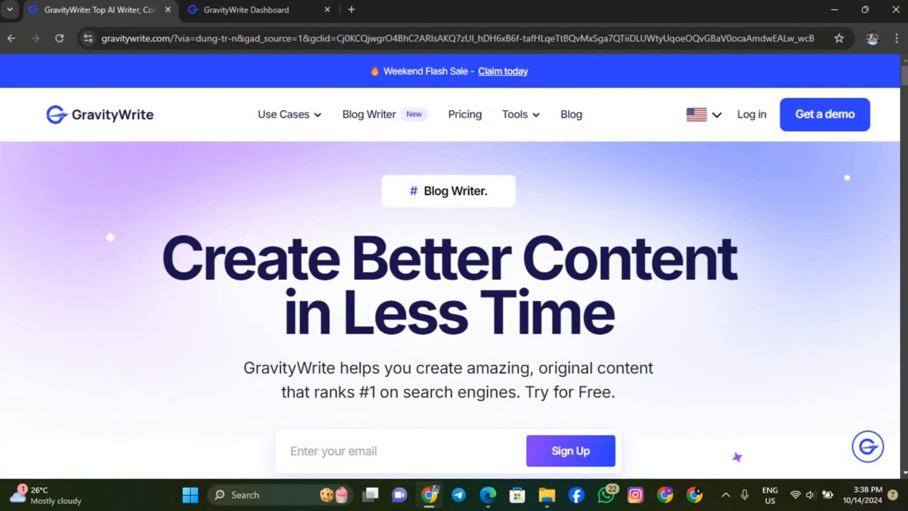
click(244, 6)
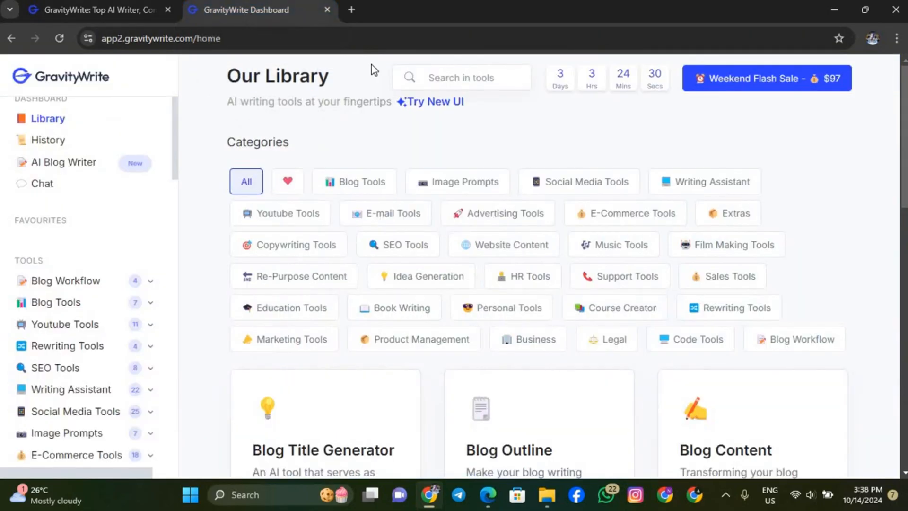
click(434, 71)
text(kids)
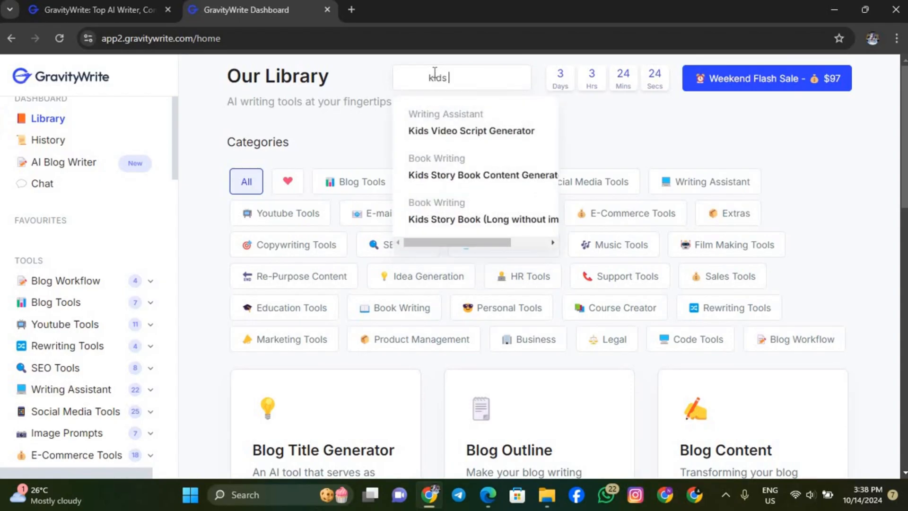
click(472, 177)
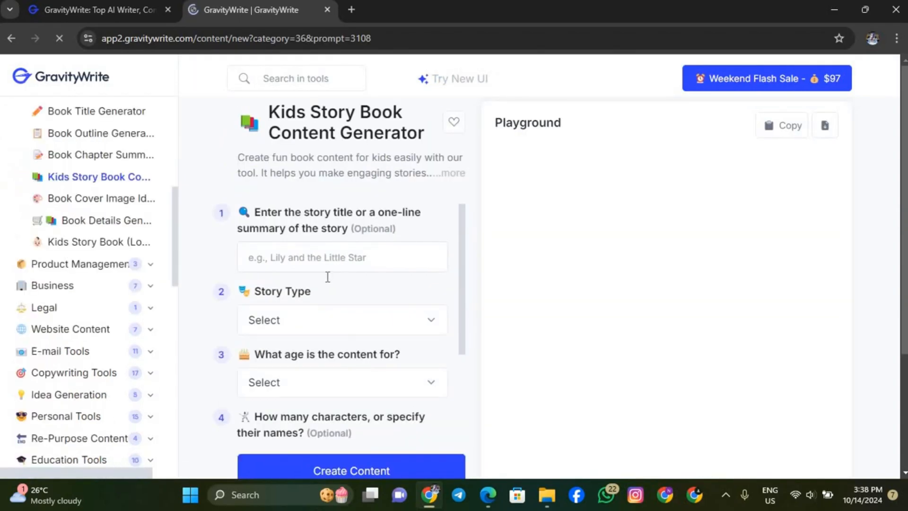
Step: Enter "Max the good Dog" as the story title
click(310, 251)
text(MAX THE)
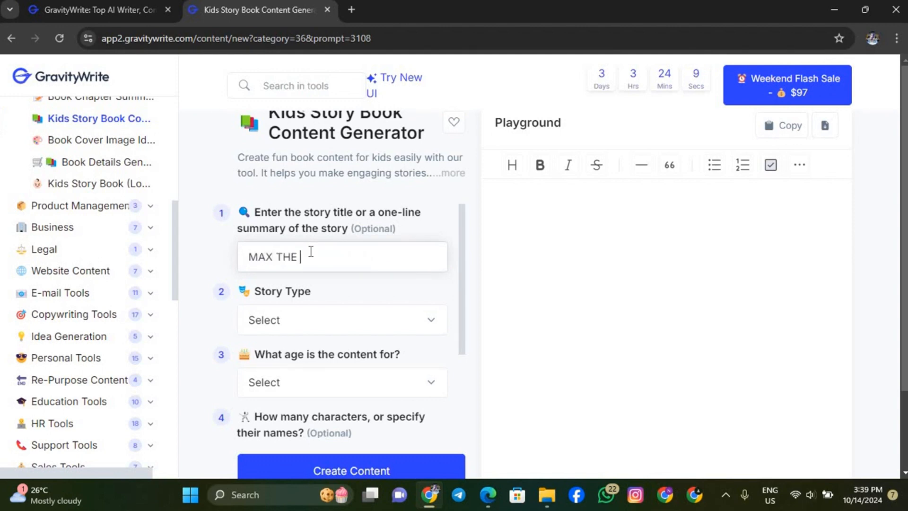
key(BackSpace)
key(BackSpace)
key(BackSpace)
key(BackSpace)
key(BackSpace)
key(BackSpace)
text(ax the good Dog)
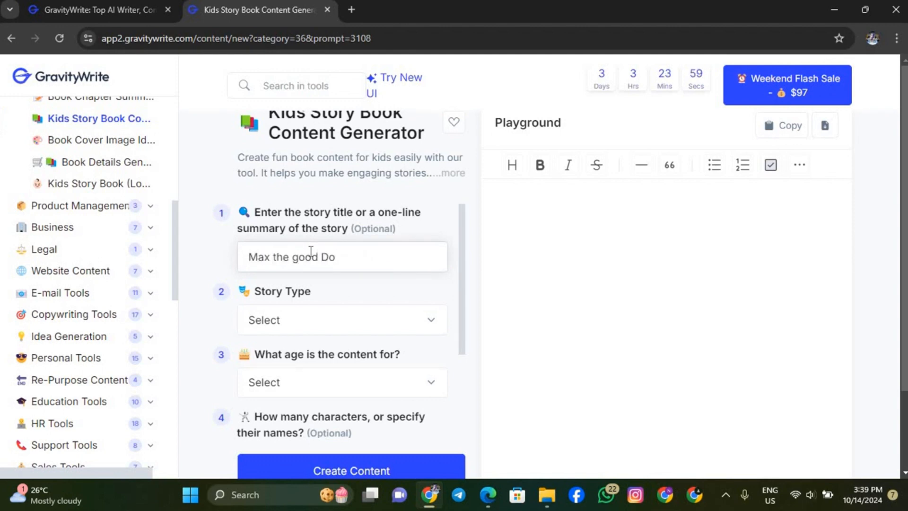
Step: Set the story type to Moral and the content age to Young readers (7 to 12 Years)
click(300, 325)
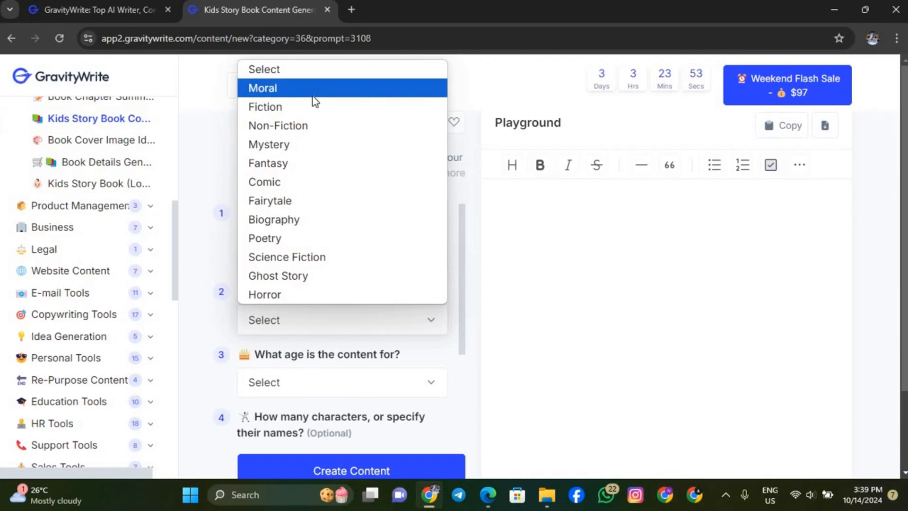
click(312, 96)
scroll(360, 364, down, 2)
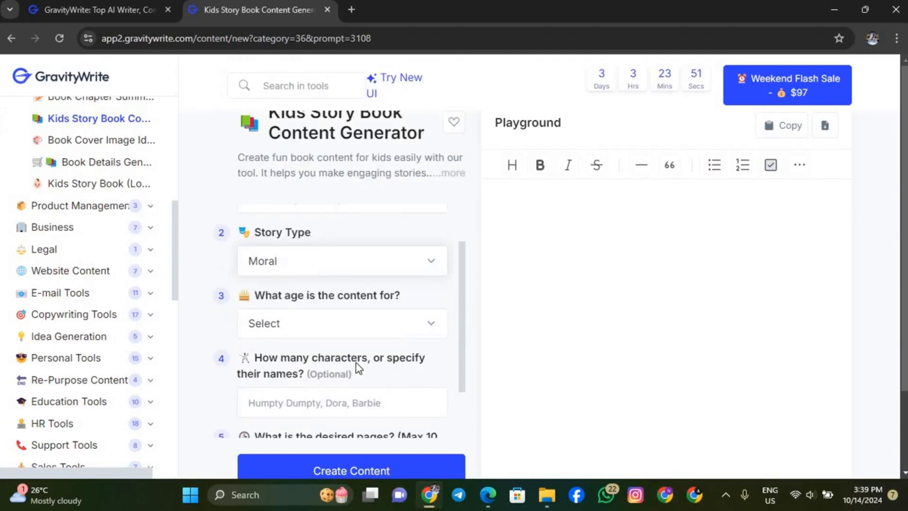
click(369, 313)
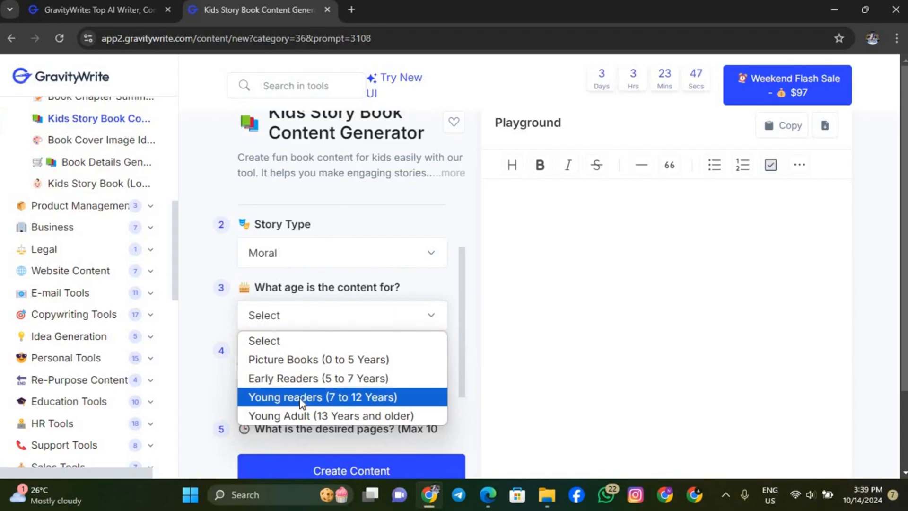
click(302, 397)
Step: Set the desired pages to 10 and generate the story content
scroll(301, 400, down, 2)
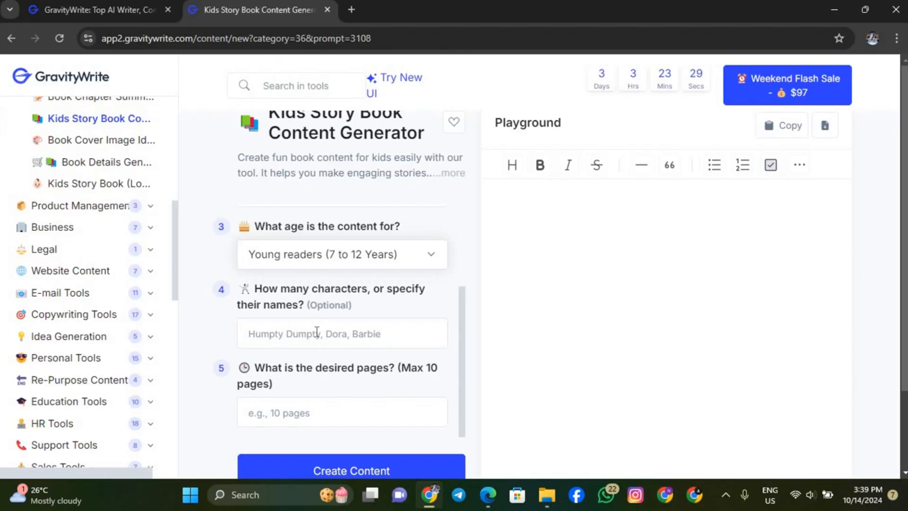
scroll(314, 366, down, 2)
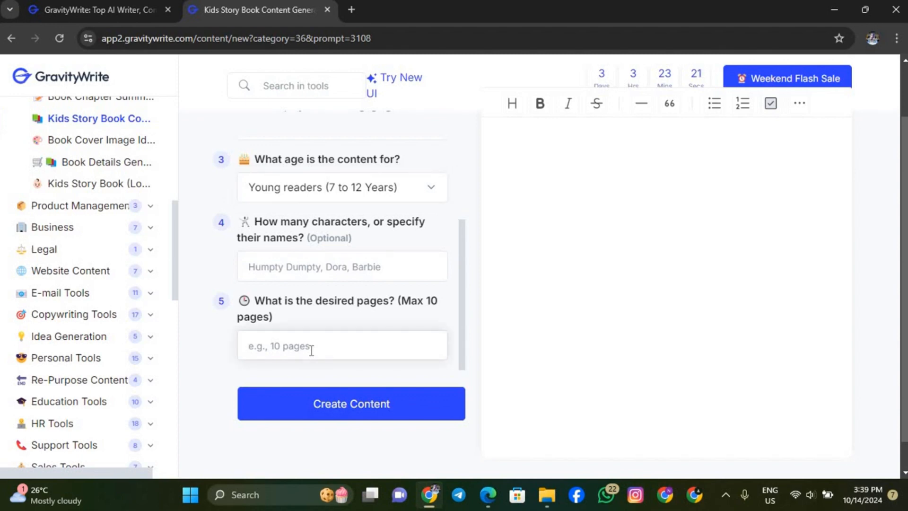
text(10)
click(347, 416)
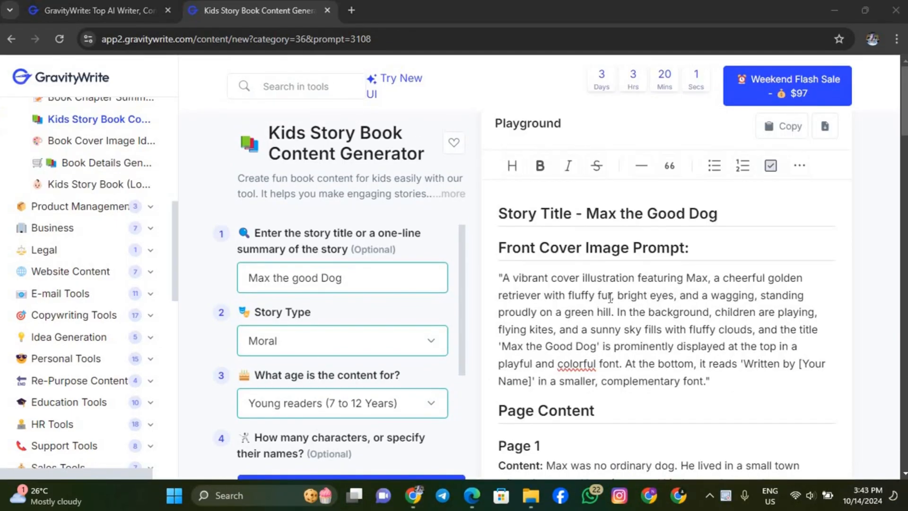
Step: Review the generated story and copy the text of its Front Cover Image Prompt
scroll(609, 297, down, 20)
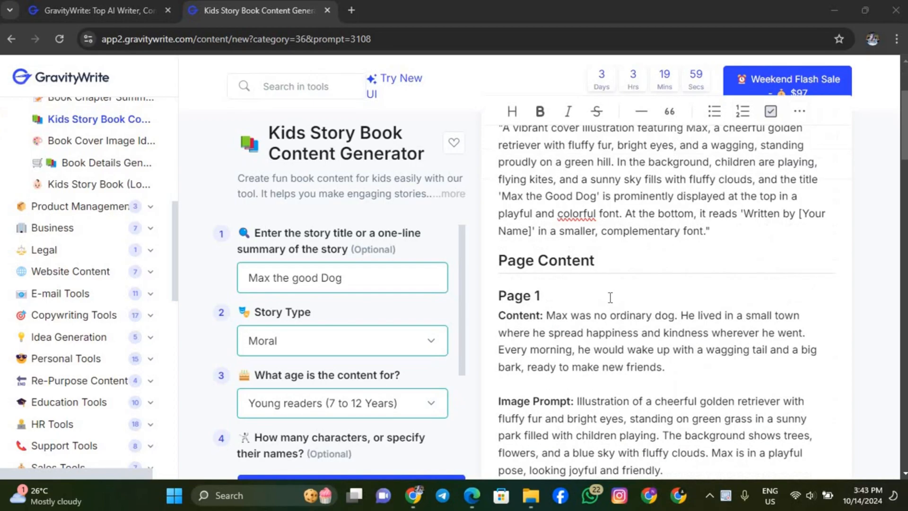
scroll(608, 297, down, 20)
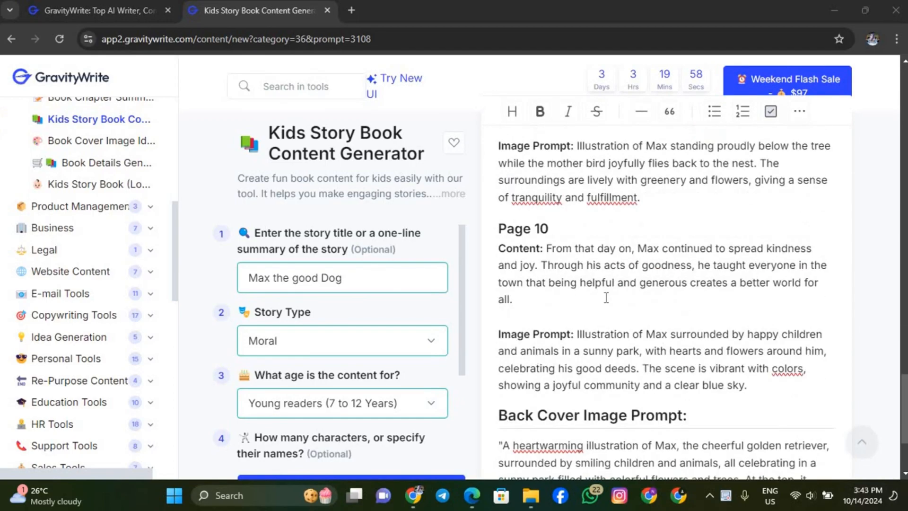
scroll(606, 297, up, 8)
scroll(606, 297, up, 15)
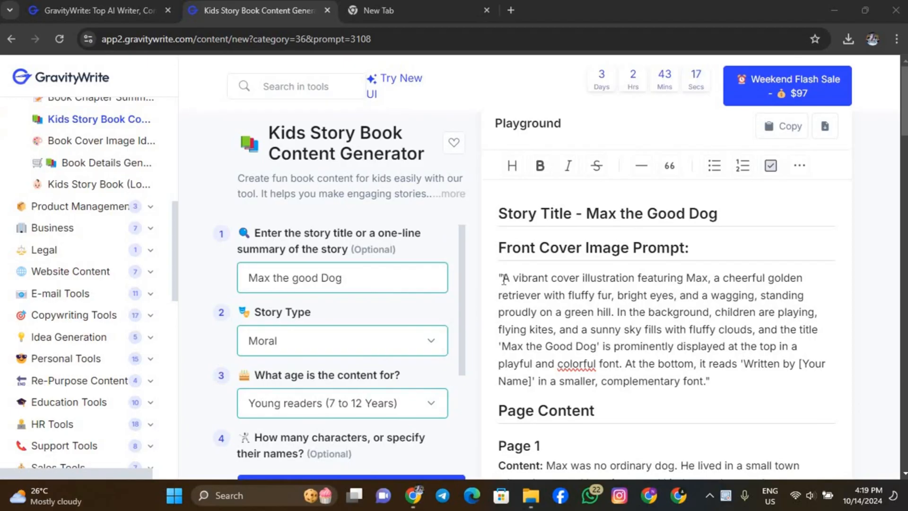
drag(505, 283, 702, 381)
key(ctrl+c)
right_click(648, 320)
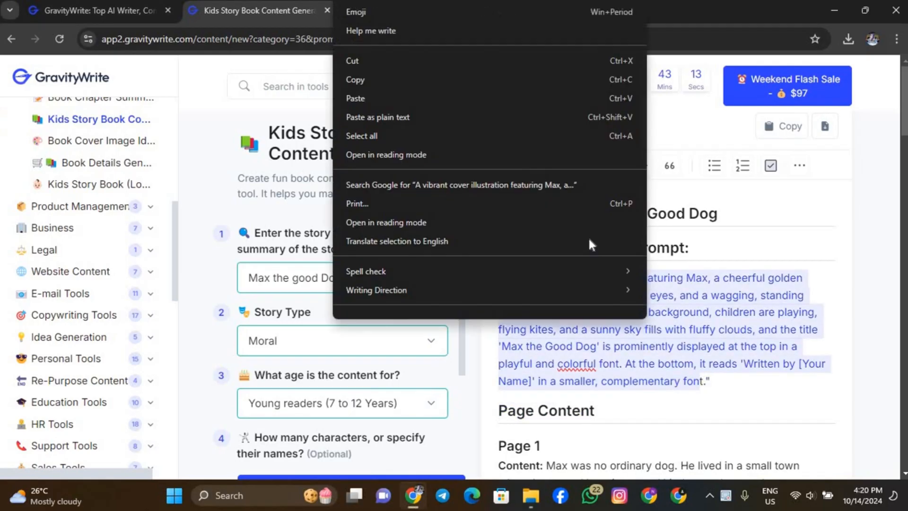
click(428, 81)
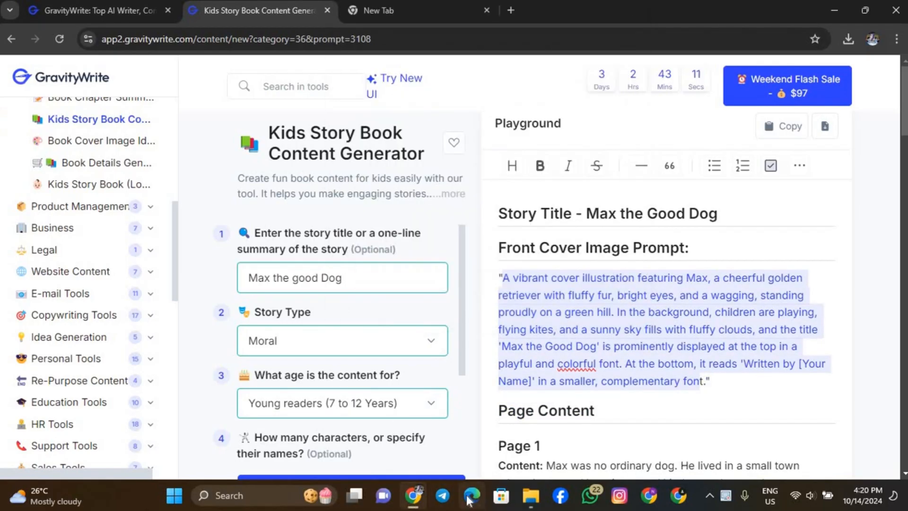
Step: Switch to Microsoft Edge, open Copilot from the new tab page and submit the copied front cover prompt
click(471, 496)
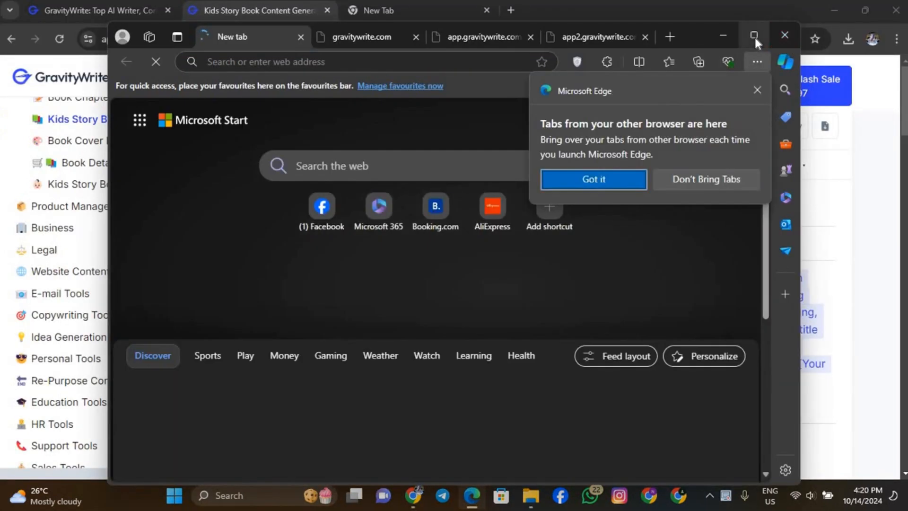
click(753, 35)
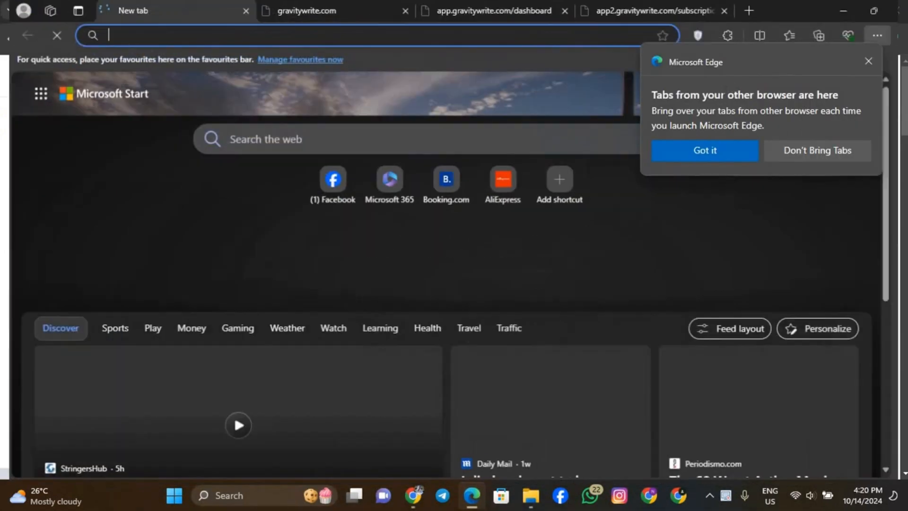
click(705, 151)
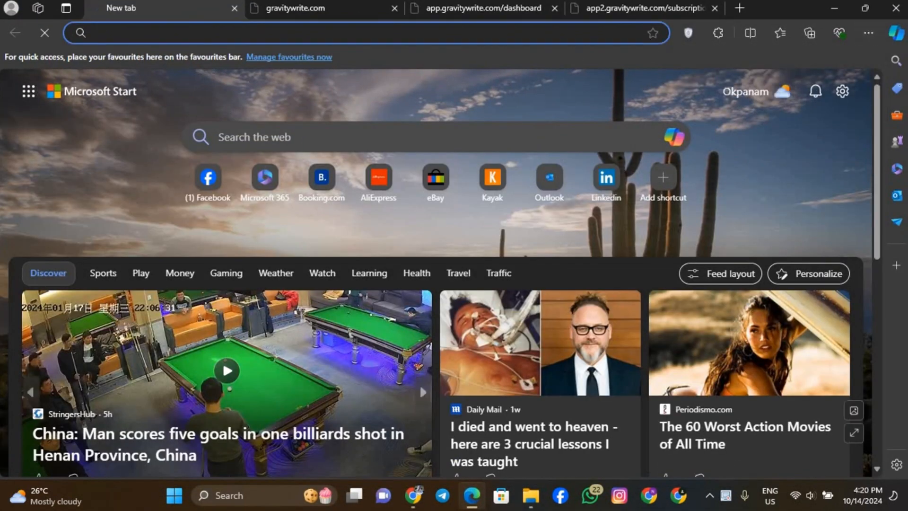
click(672, 138)
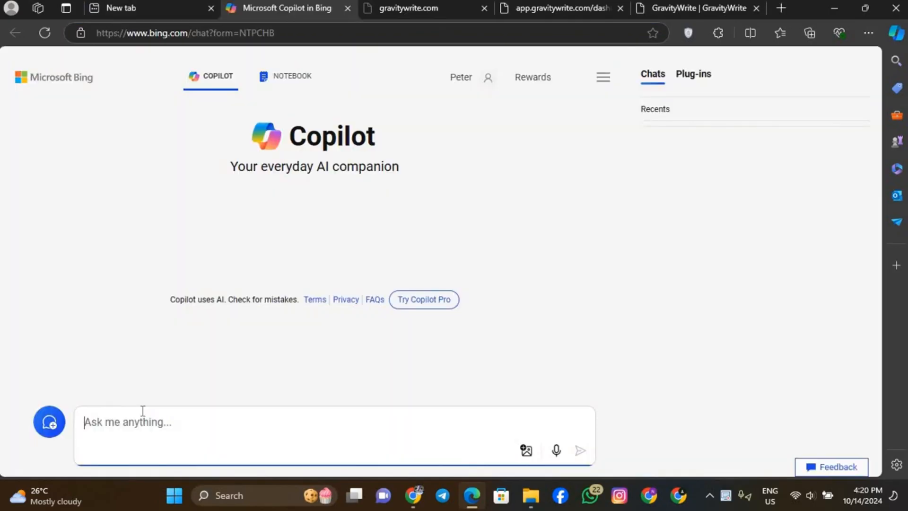
key(ctrl+v)
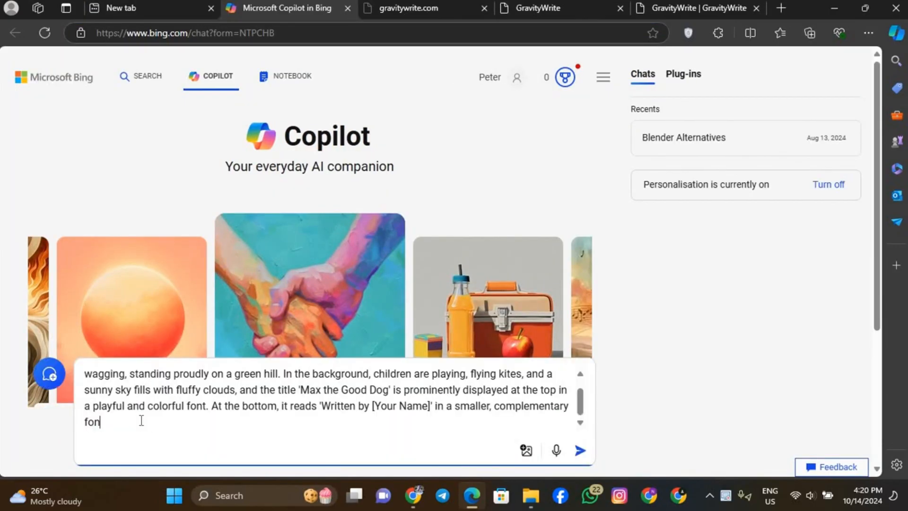
key(Return)
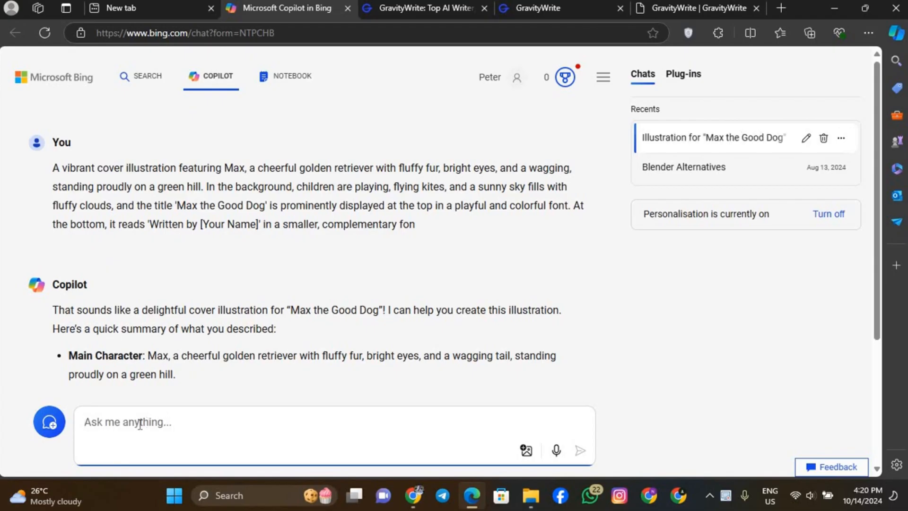
Step: Paste the cover prompt into the chat again and replace the [Your Name] placeholder with the author's name
key(ctrl+v)
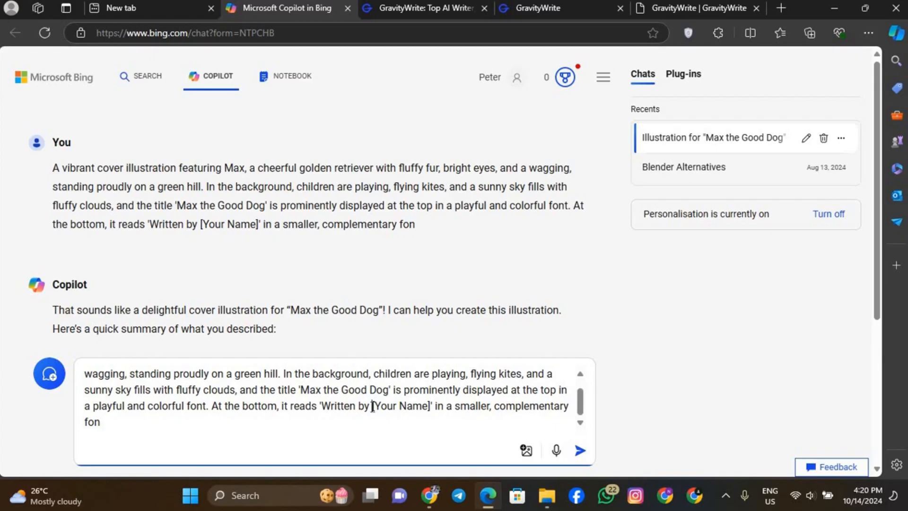
drag(372, 406, 428, 408)
key(BackSpace)
text(Eugene N)
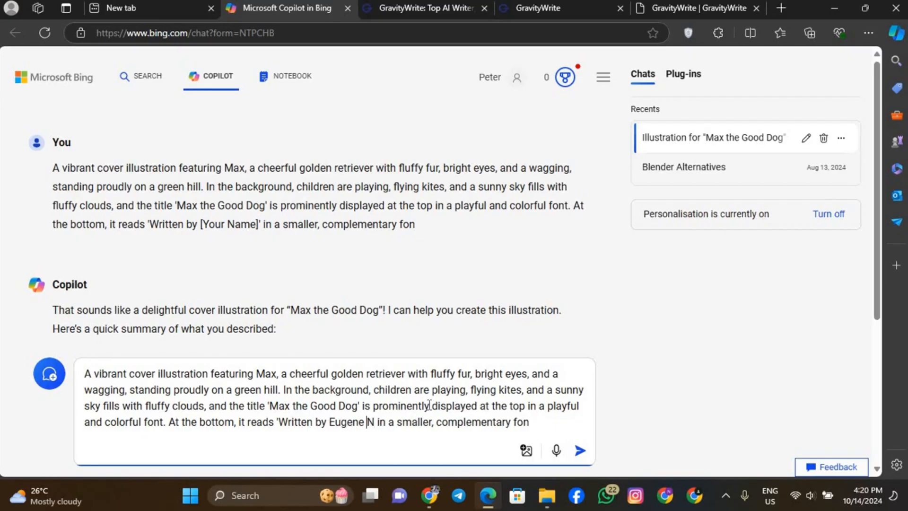
text(.)
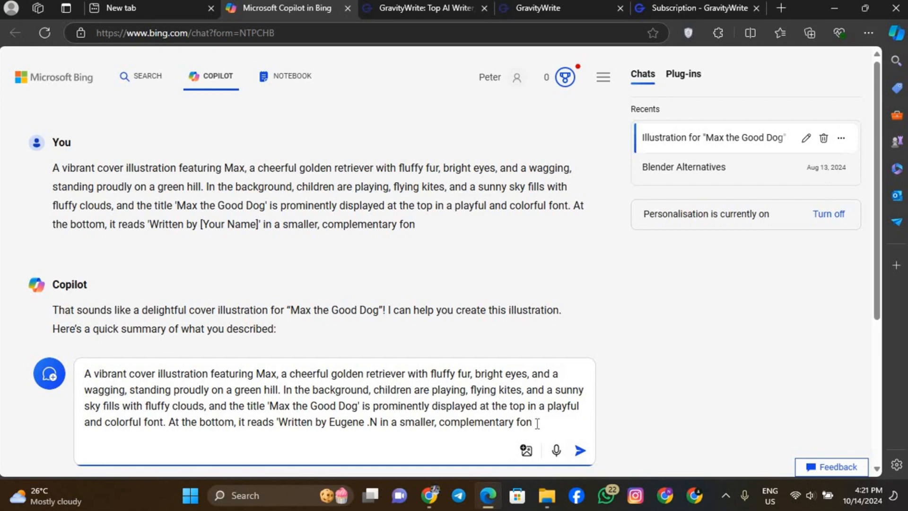
Step: Append the instruction "Create the image" to the cover prompt and submit it to Copilot
text(.)
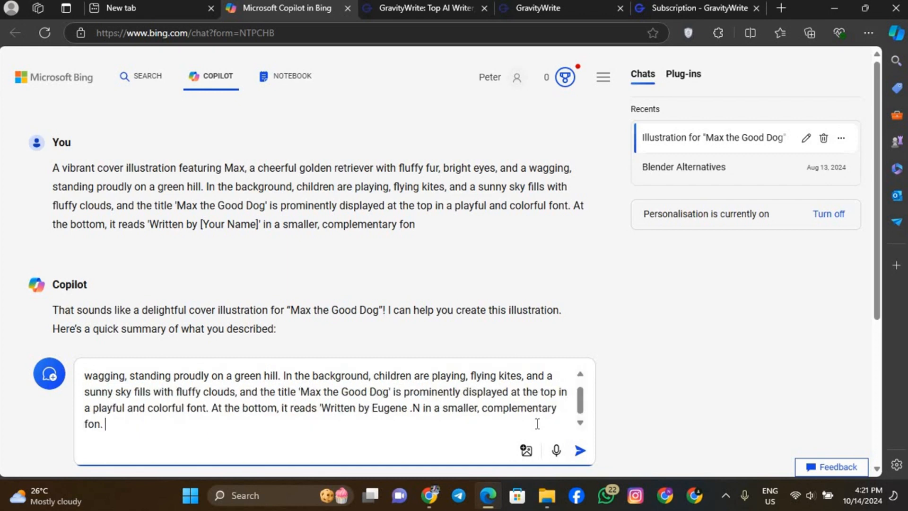
text(  Create the image)
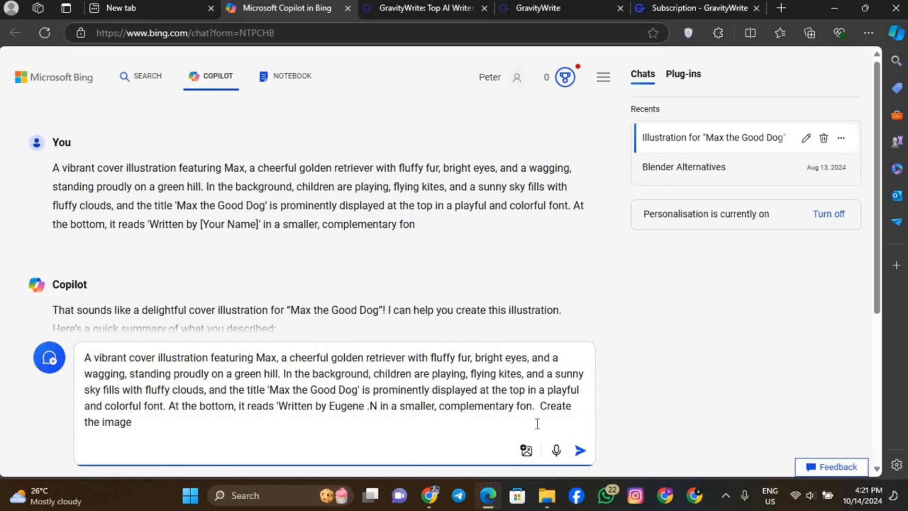
click(580, 450)
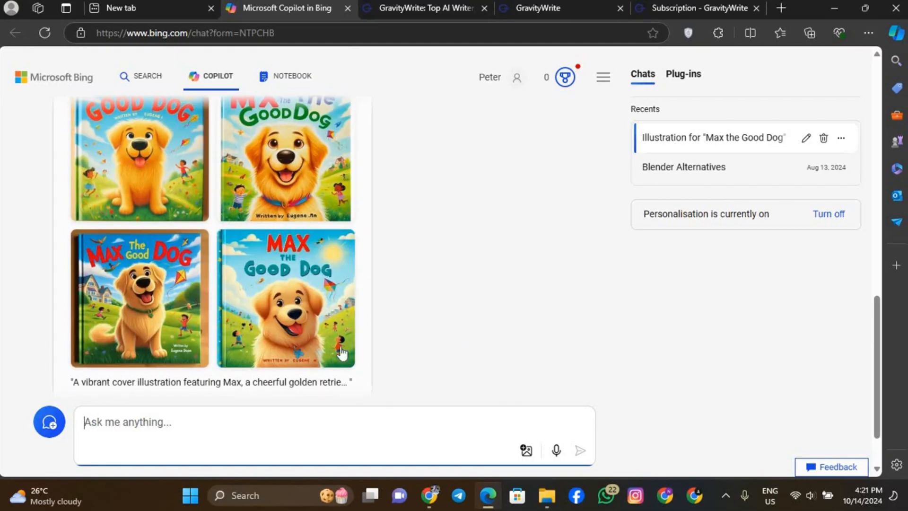
Step: Open the first generated cover in Image Creator and compare it with the next two versions
scroll(311, 359, up, 1)
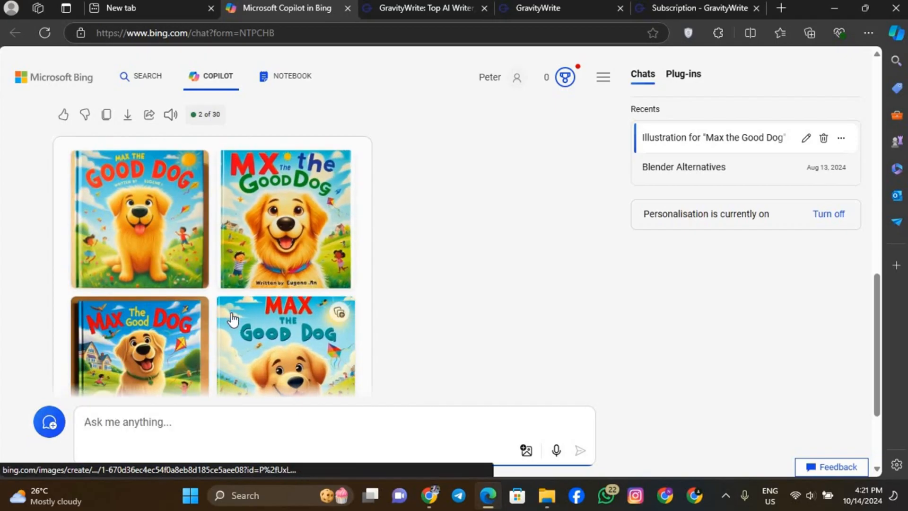
click(167, 256)
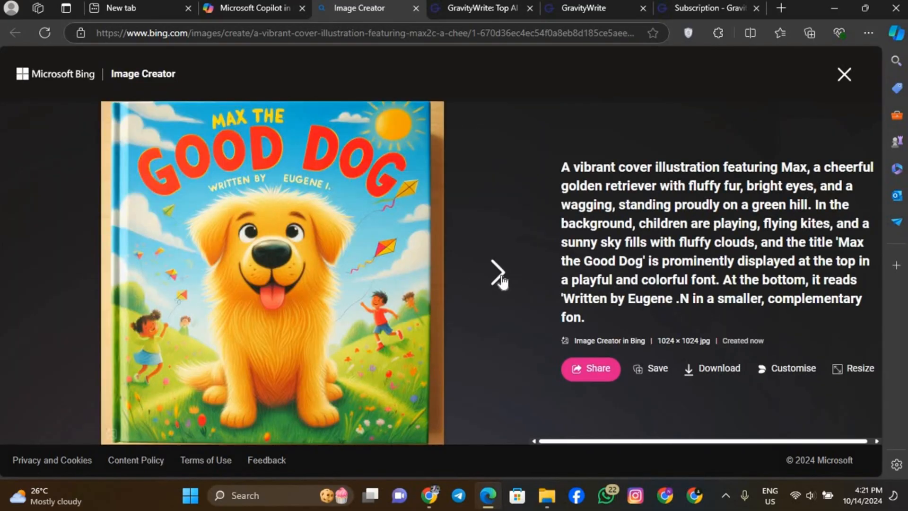
click(499, 275)
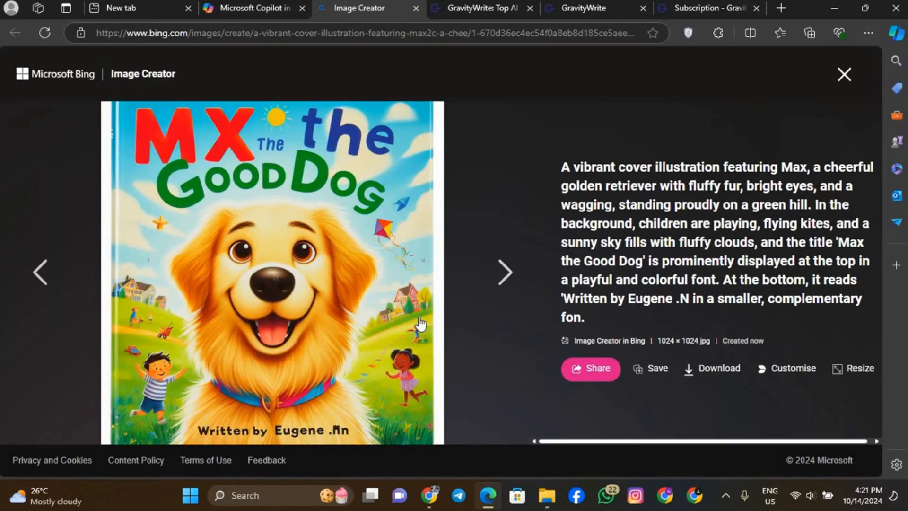
click(497, 277)
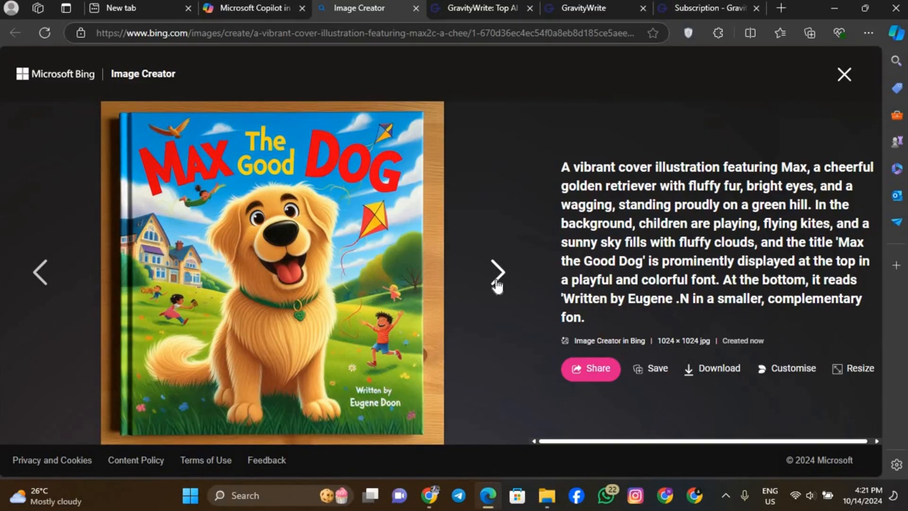
click(50, 274)
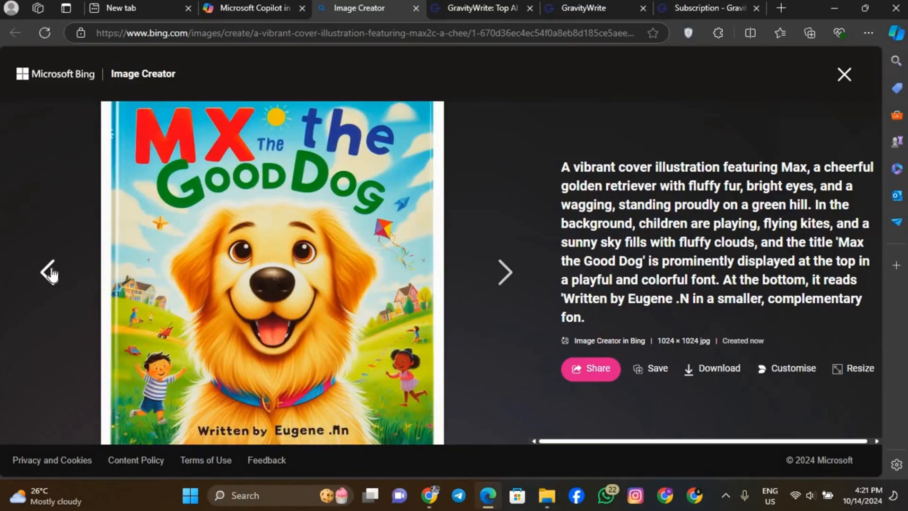
click(50, 273)
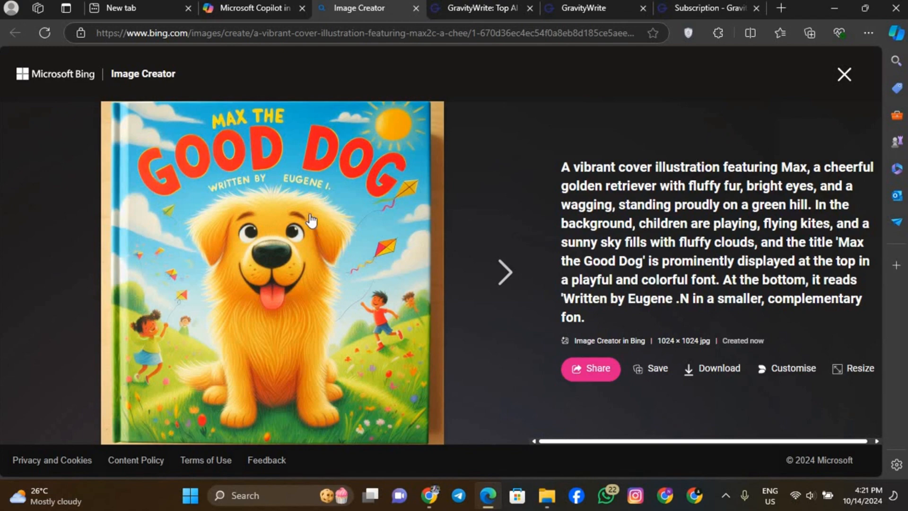
Step: Save the first generated cover to the Downloads folder as the JPEG OIG4.K8U and return to the Copilot chat
right_click(214, 220)
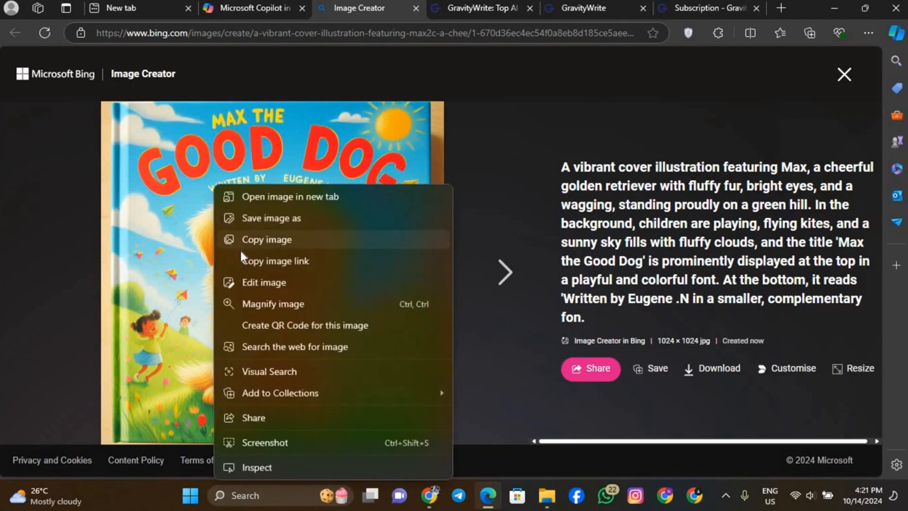
click(265, 221)
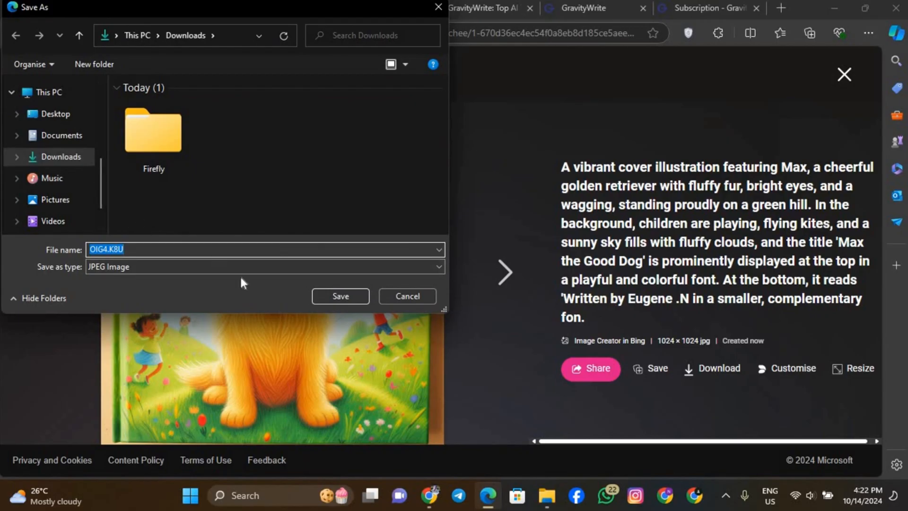
click(347, 300)
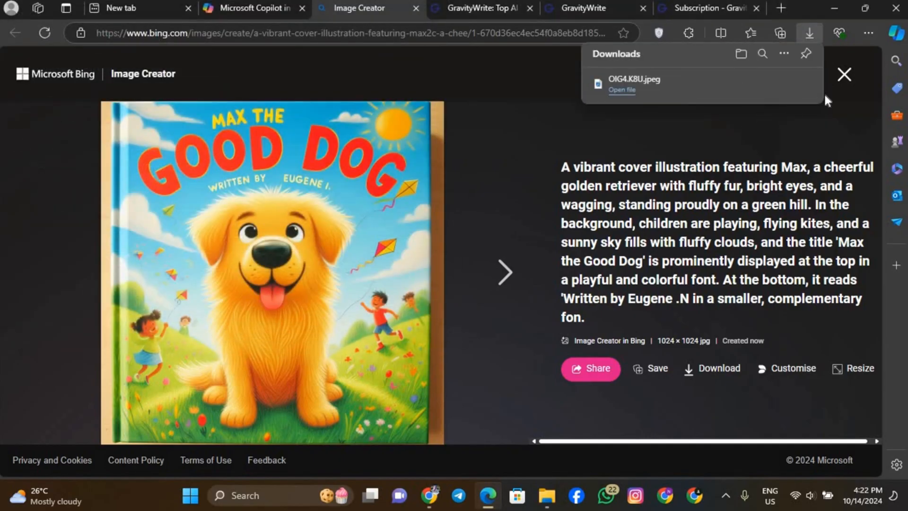
click(843, 75)
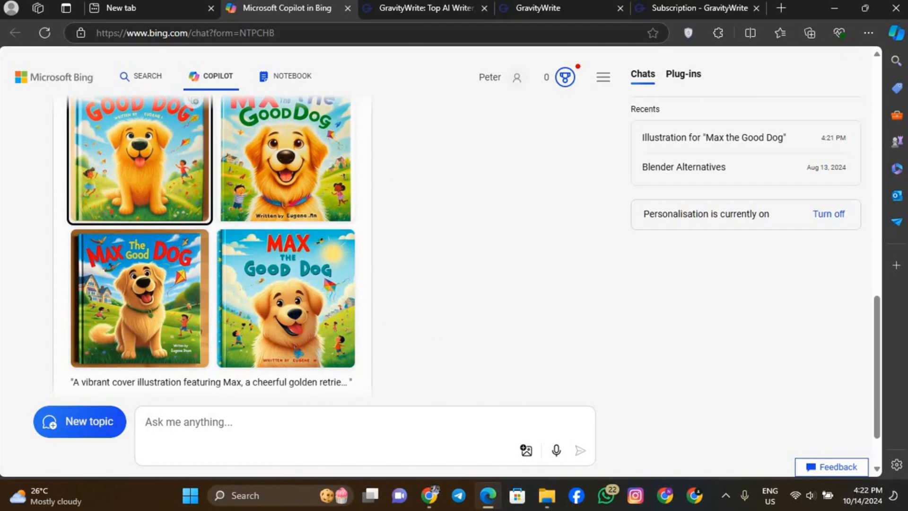
drag(576, 353, 662, 421)
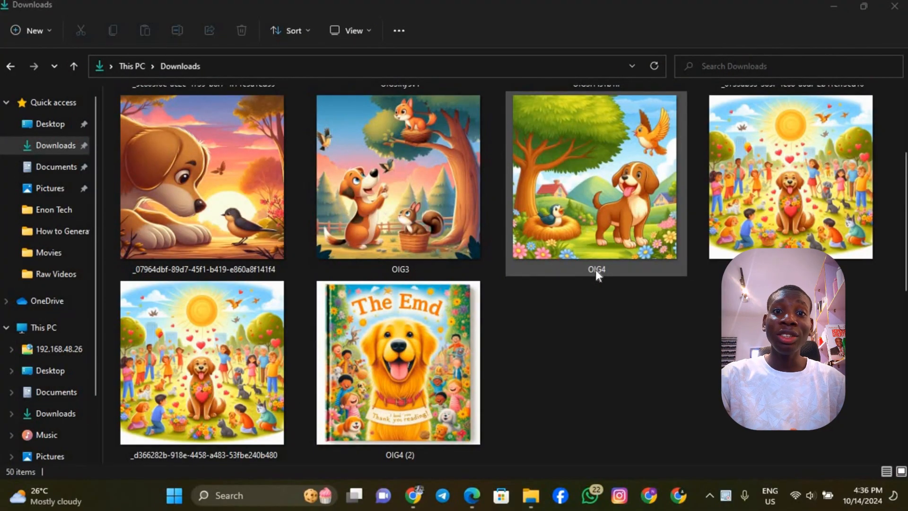
Step: Look through the saved storybook images in the Downloads folder, from the front cover to the closing illustration
scroll(595, 270, up, 2)
scroll(595, 270, up, 2)
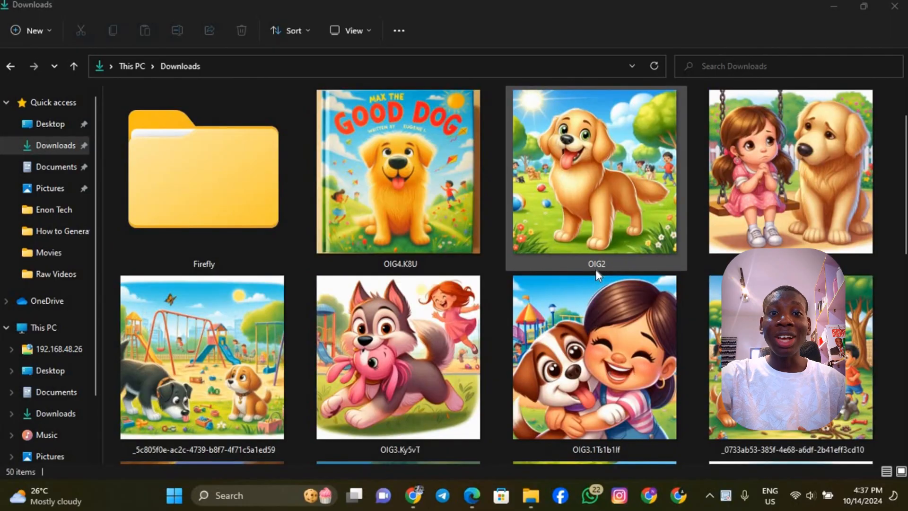
scroll(595, 270, down, 4)
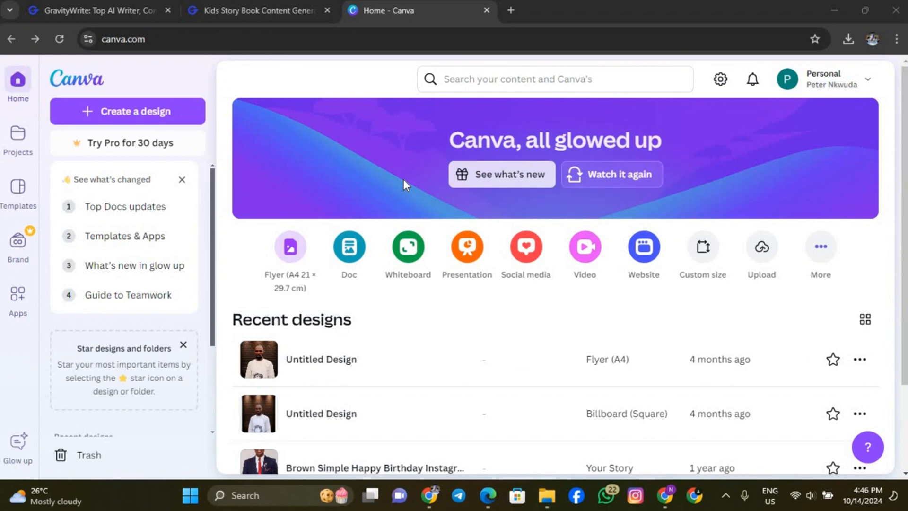
Step: In Canva, search the design types for "story book" and create a blank Story Book design of 8 × 8 in
click(814, 251)
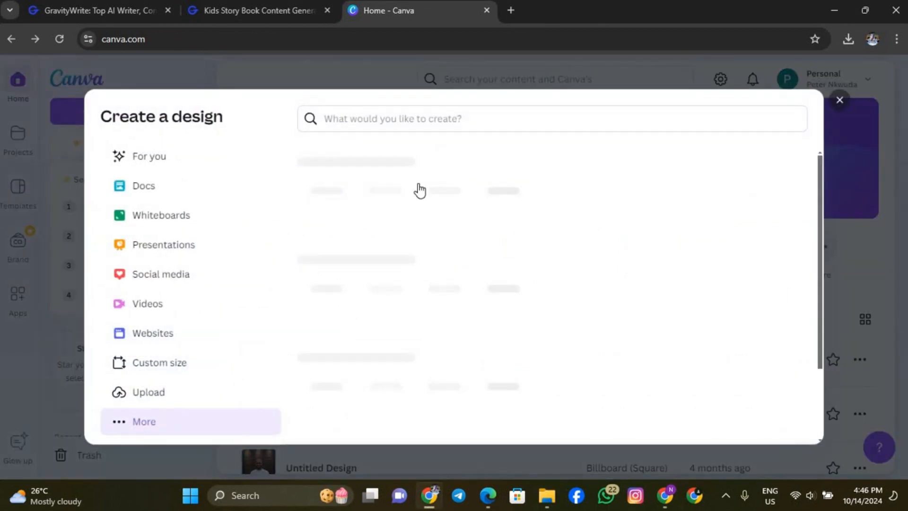
click(437, 121)
text(story book)
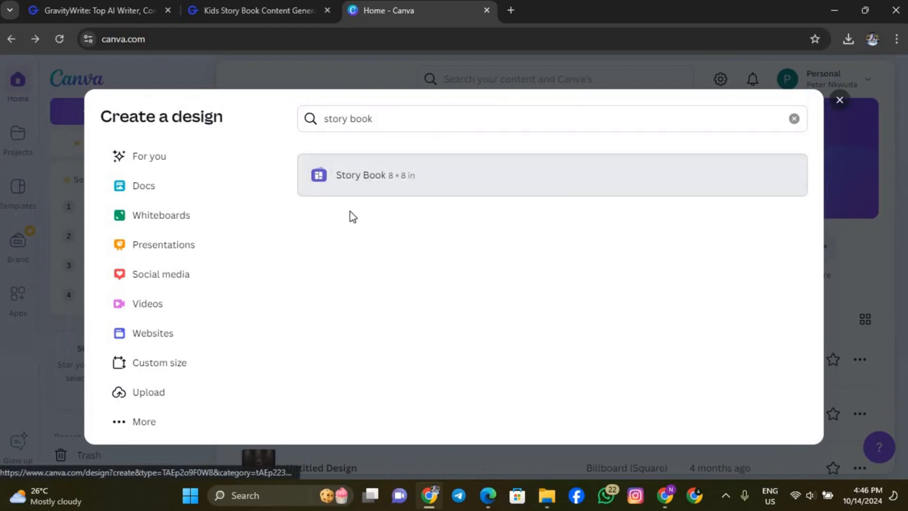
click(365, 180)
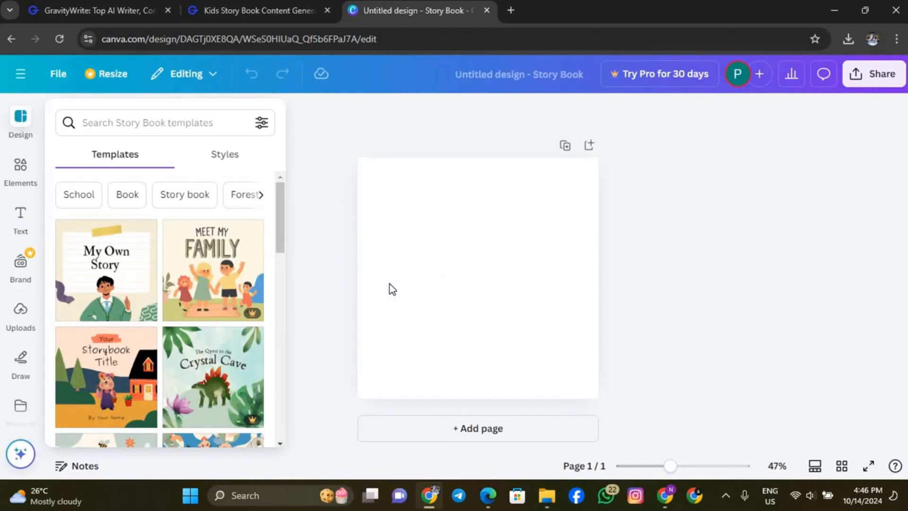
Step: Upload all of today's storybook images from the Downloads folder, from OIG4.K8U through OIG4 (2), to the design's uploads
click(19, 319)
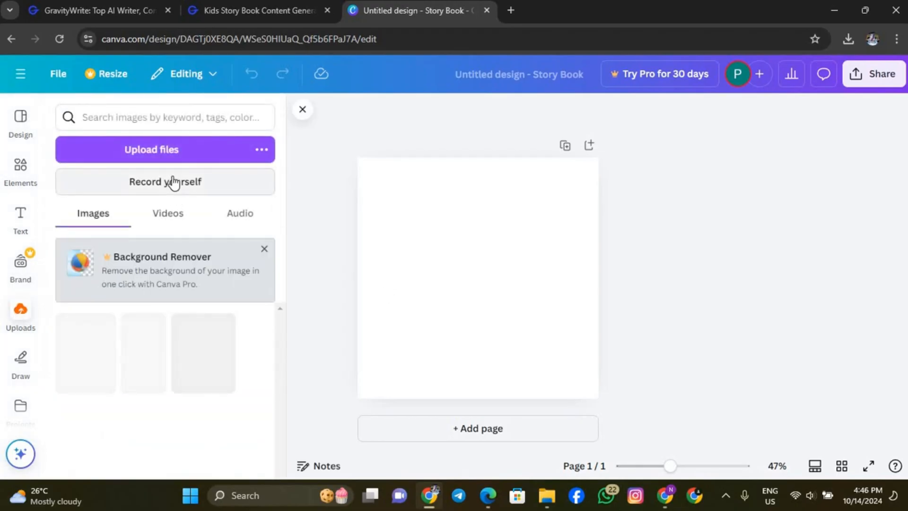
click(174, 151)
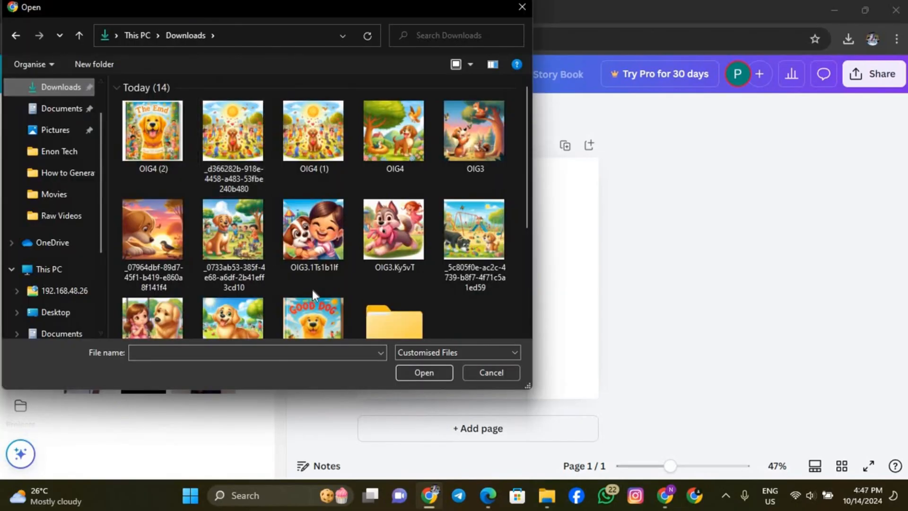
scroll(312, 290, down, 2)
scroll(307, 298, up, 2)
scroll(302, 303, down, 1)
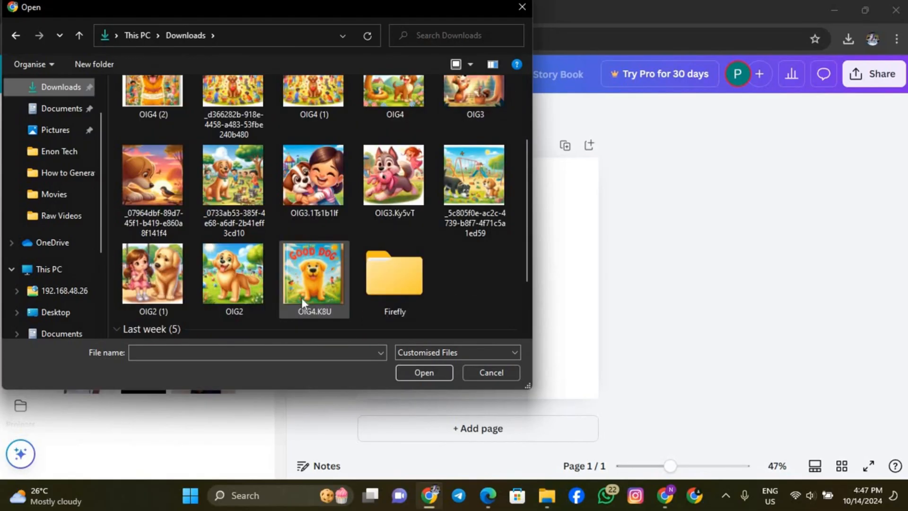
click(298, 285)
ctrl+click(236, 285)
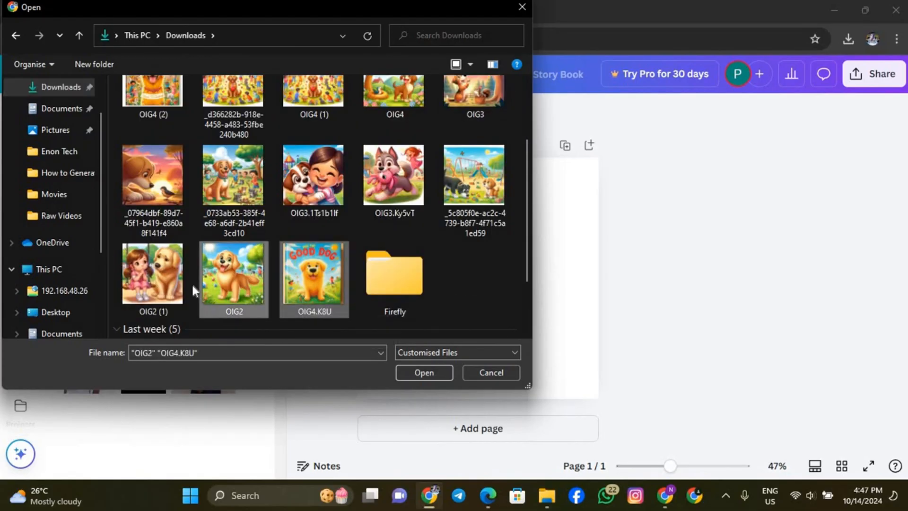
ctrl+click(177, 270)
ctrl+scroll(191, 243, up, 1)
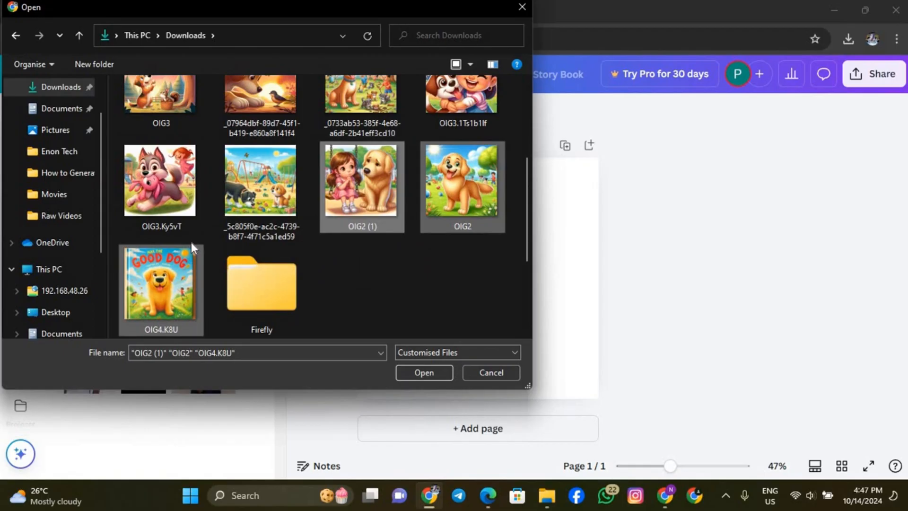
scroll(191, 242, up, 2)
shift+click(145, 139)
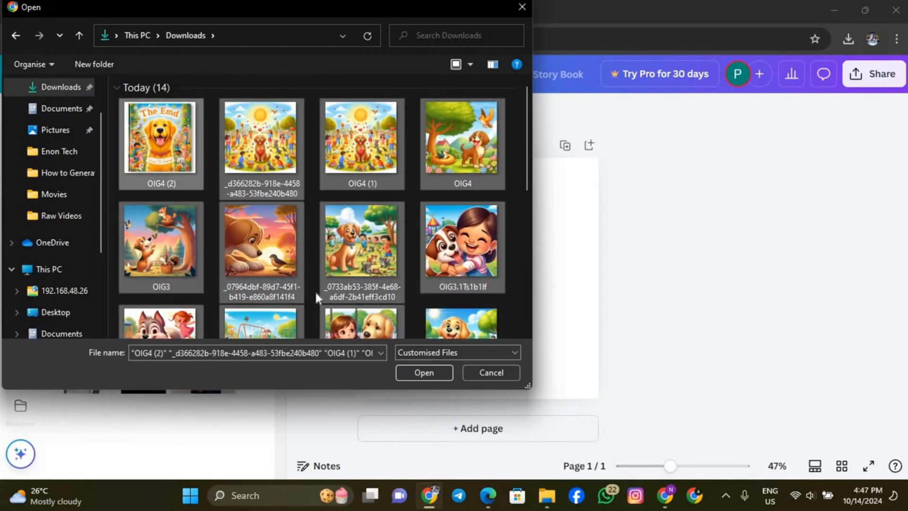
click(415, 371)
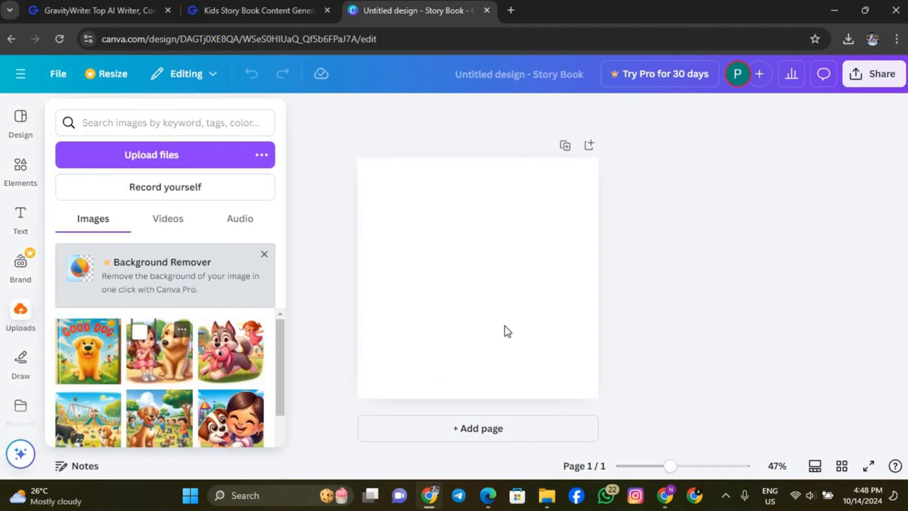
Step: Place the "Max the Good Dog" cover on the first page as its background image and add a second page
click(3, 311)
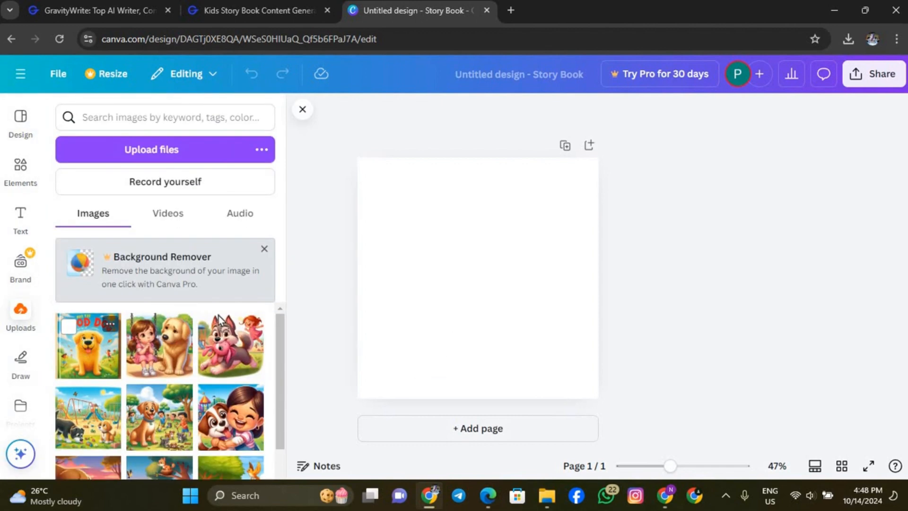
drag(219, 321, 450, 283)
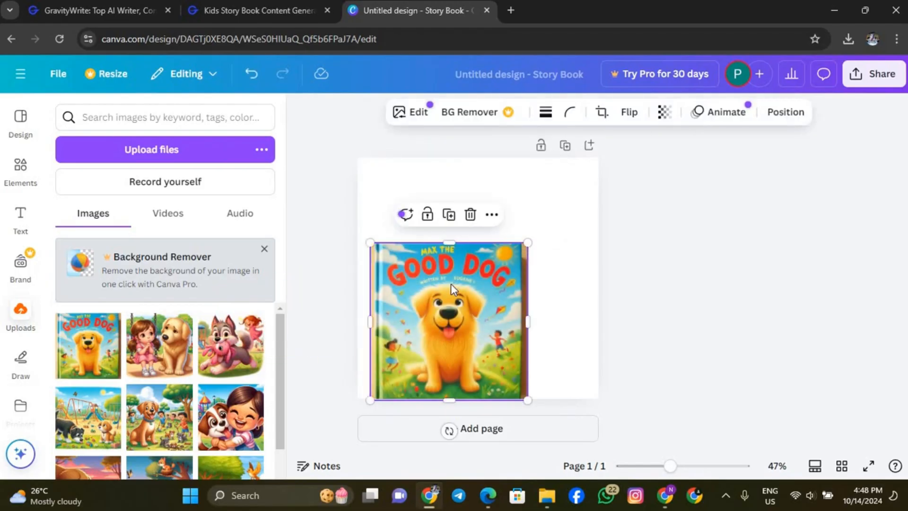
right_click(450, 284)
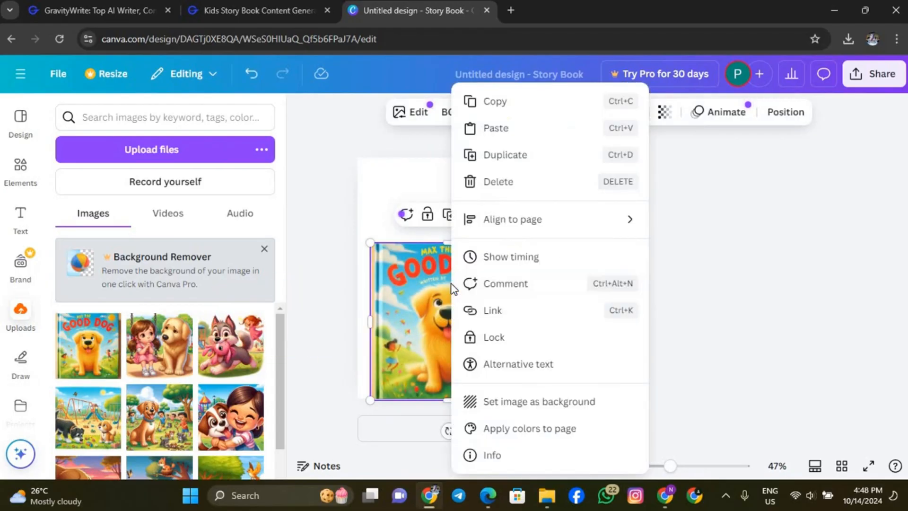
click(505, 401)
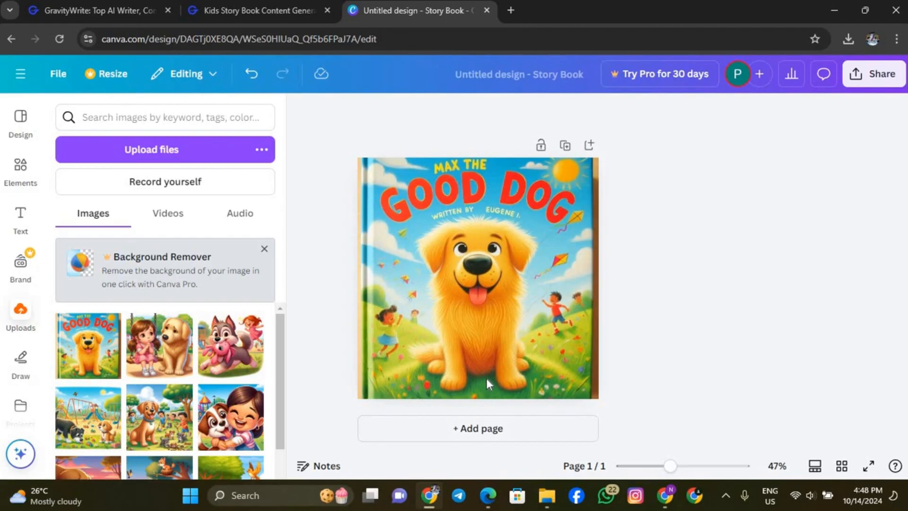
click(474, 431)
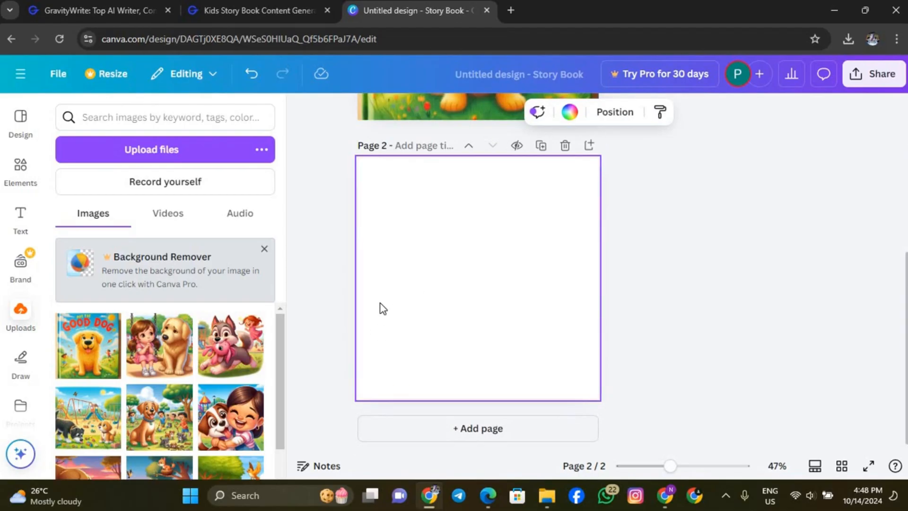
Step: Copy the Page 1 story paragraph from GravityWrite and paste it into a new text box on page 2 in Canva
click(263, 13)
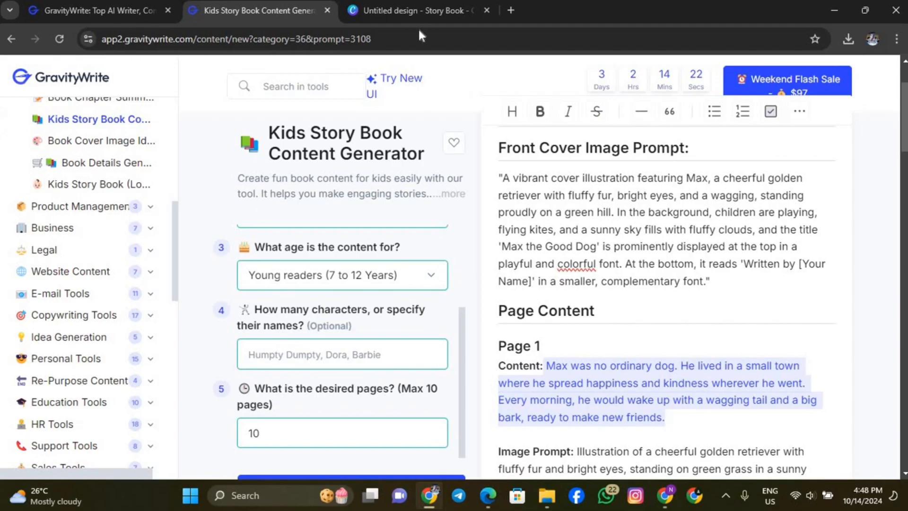
right_click(642, 398)
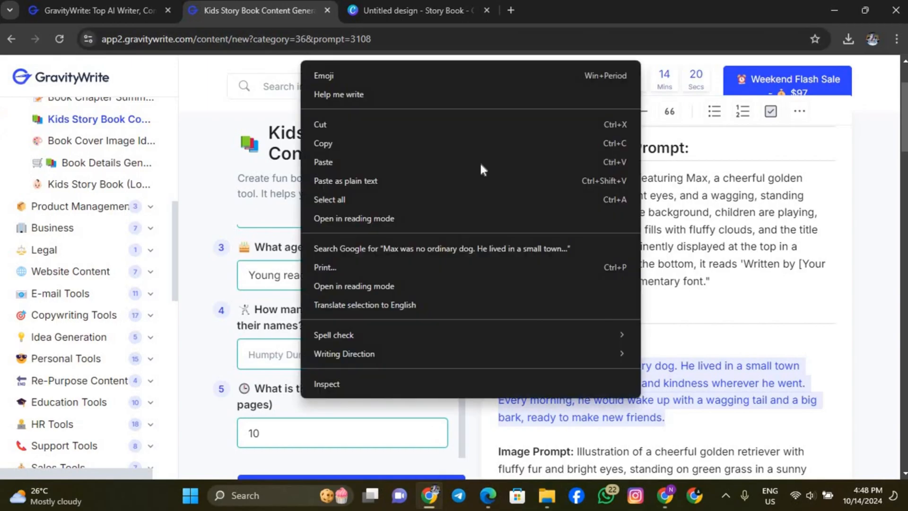
click(398, 145)
click(412, 10)
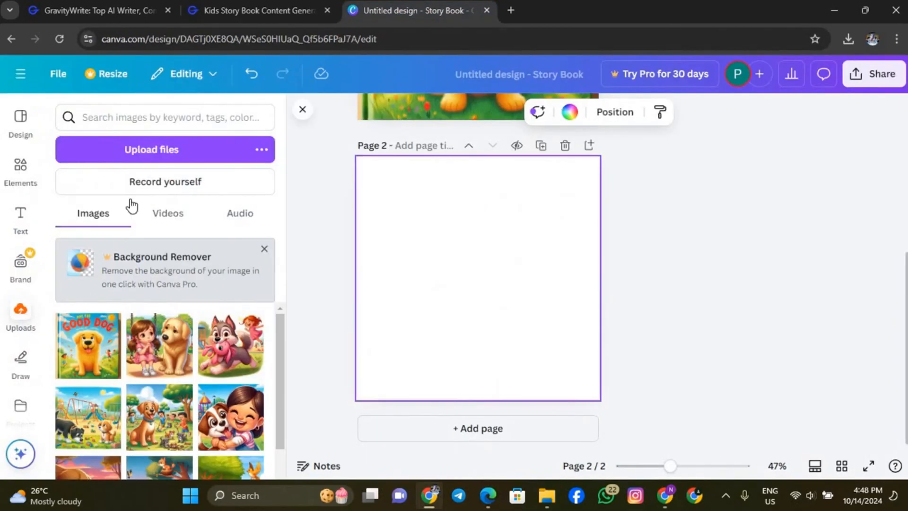
click(21, 222)
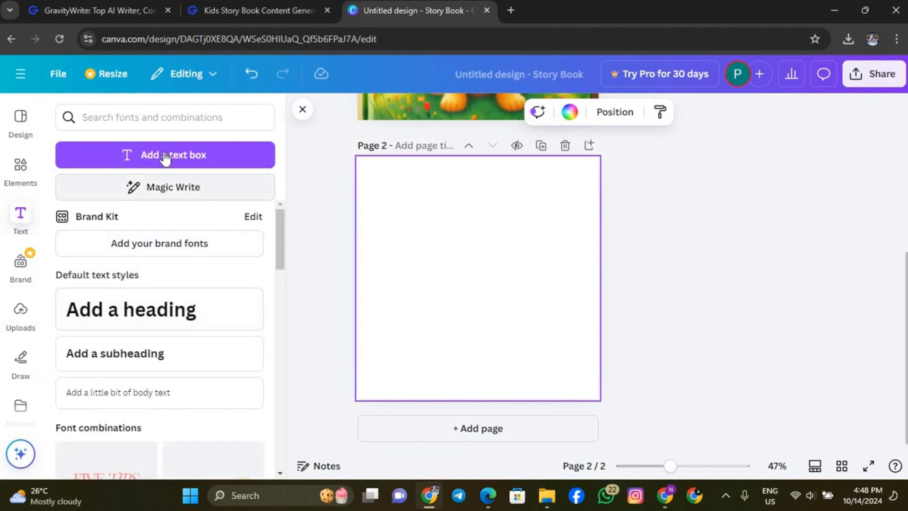
click(162, 156)
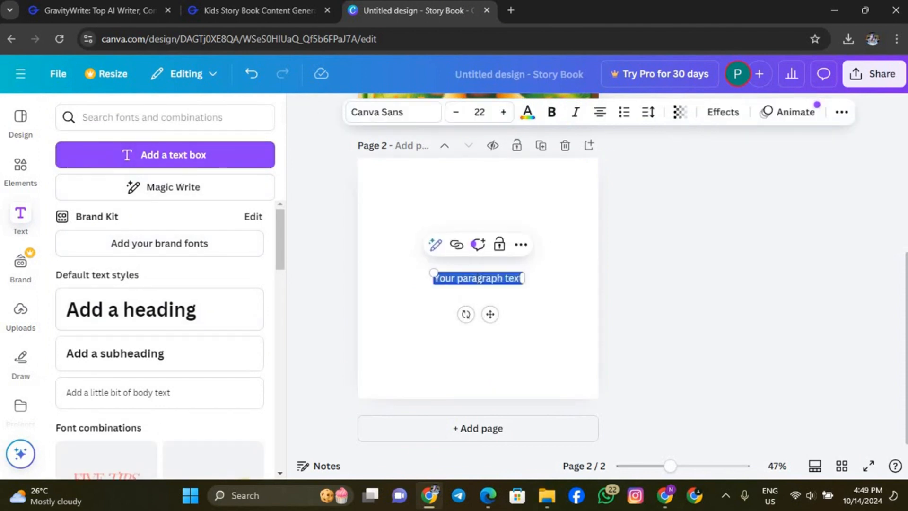
click(478, 278)
triple_click(478, 278)
key(ctrl+v)
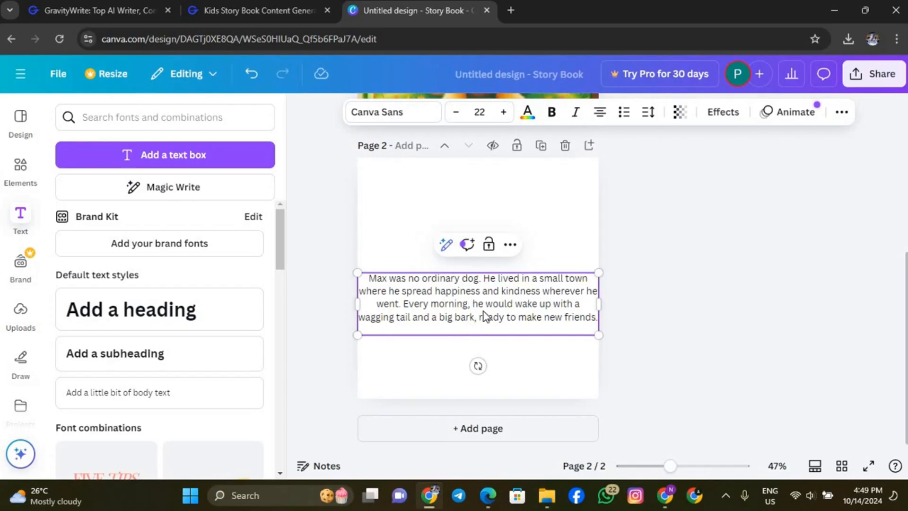
Step: Set the page 2 story text to Eastman Grotesque, scaled down to size 18, and move it lower on the page
click(435, 224)
click(416, 114)
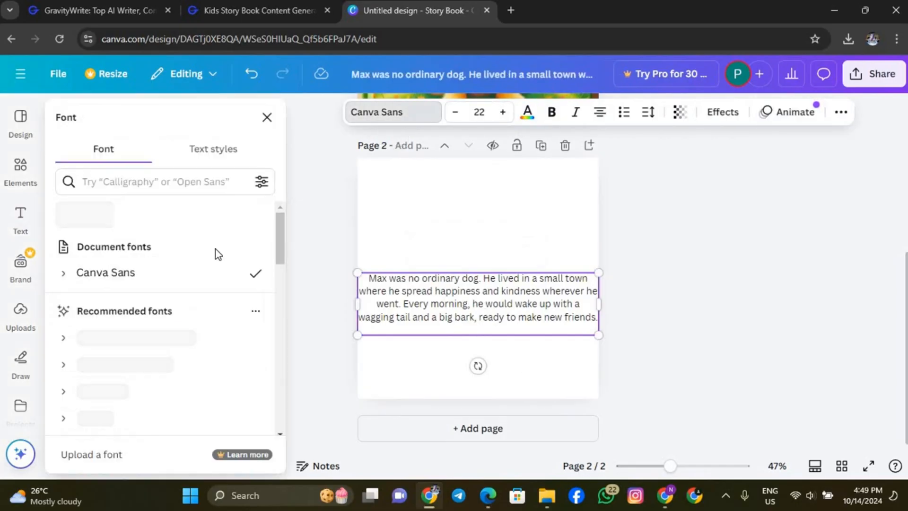
scroll(137, 360, down, 1)
scroll(139, 364, down, 1)
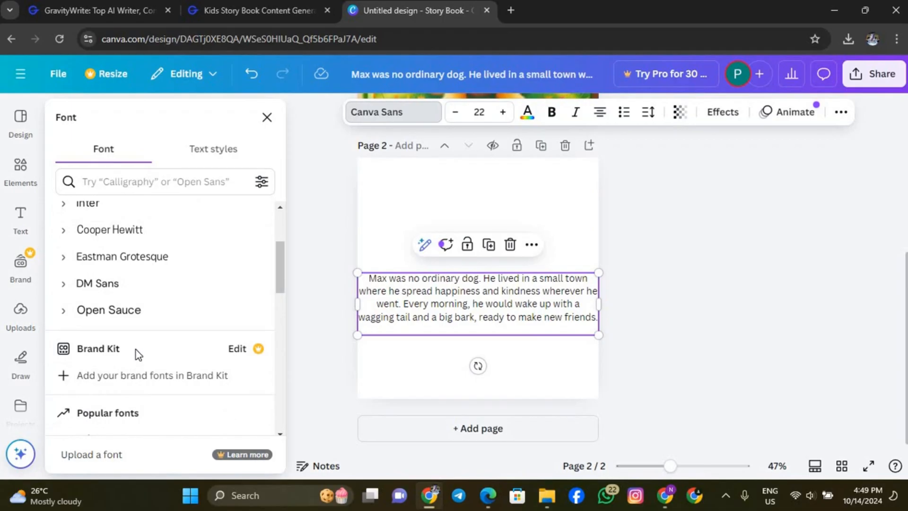
scroll(137, 331, up, 1)
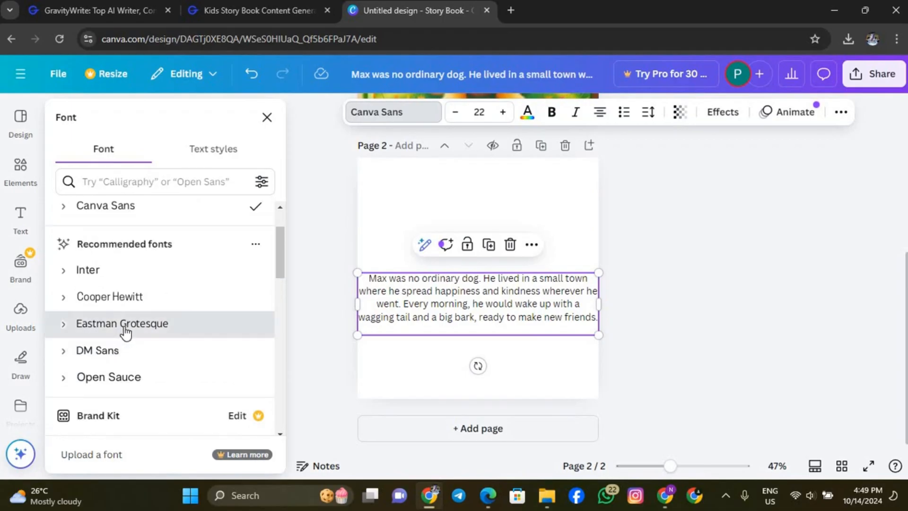
click(124, 327)
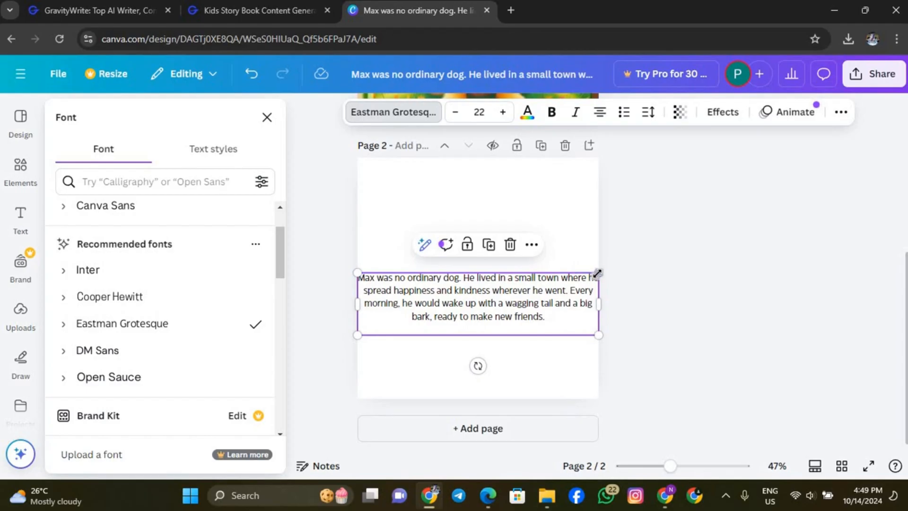
drag(598, 273, 553, 282)
drag(486, 318, 510, 340)
Step: Place the uploaded image of the golden puppy standing in a sunny park on page 2
click(21, 312)
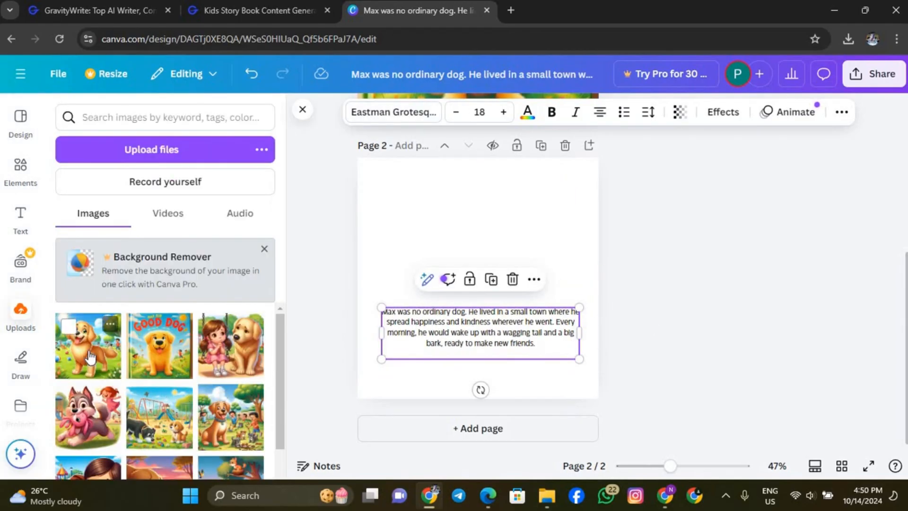
drag(316, 287, 452, 219)
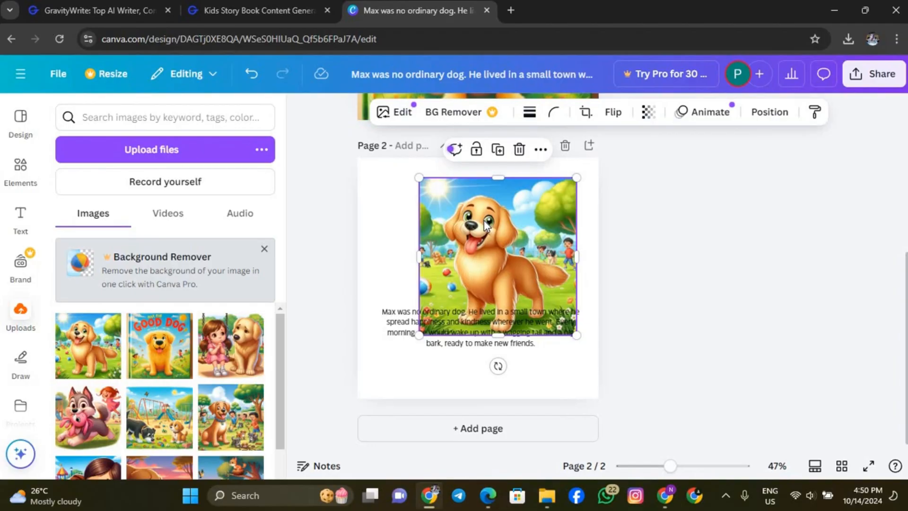
Step: Search the elements for "frame" and add the square photo frame with softly curved edges to page 2
click(10, 179)
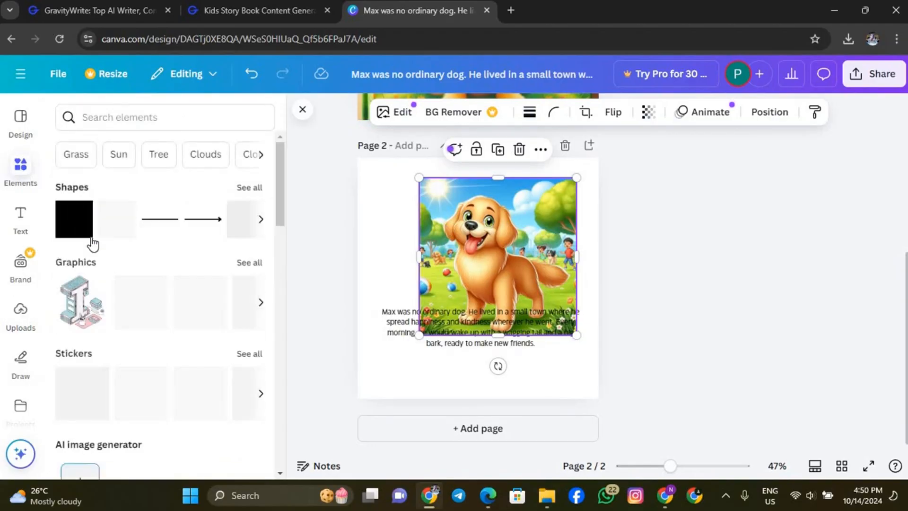
click(174, 119)
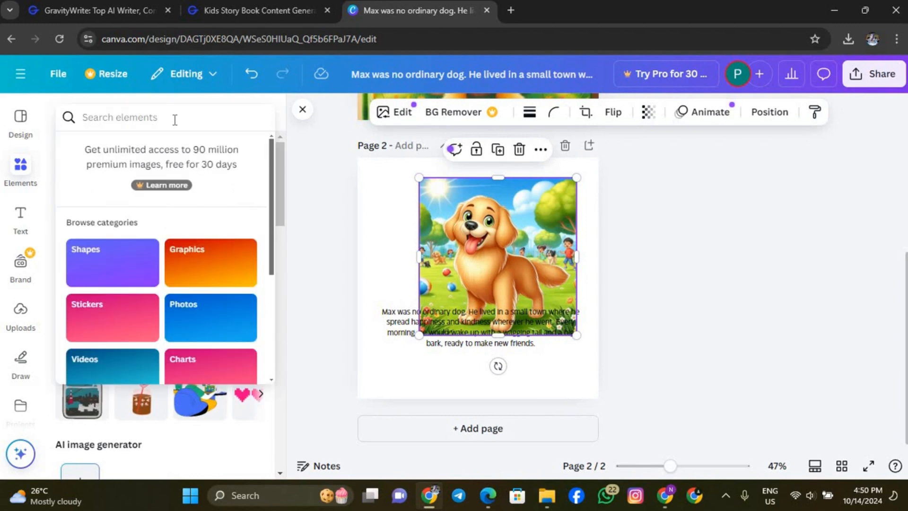
text(frame)
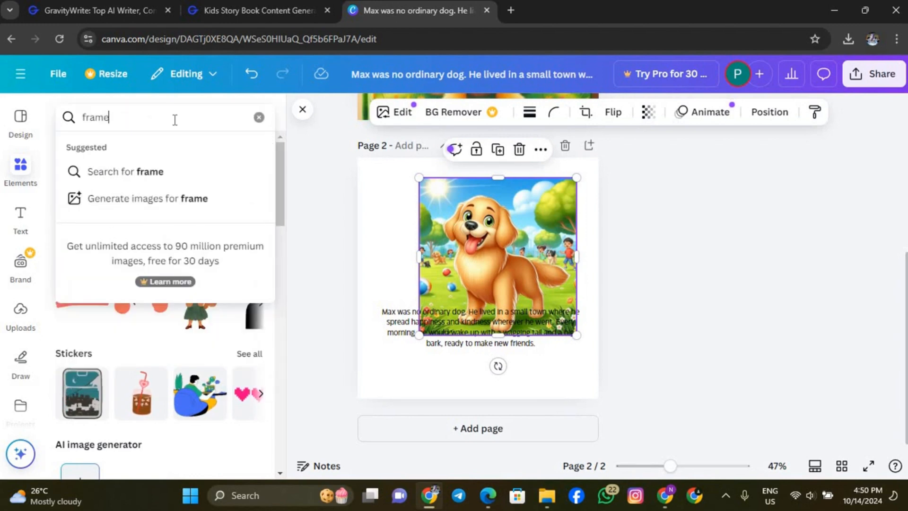
key(Return)
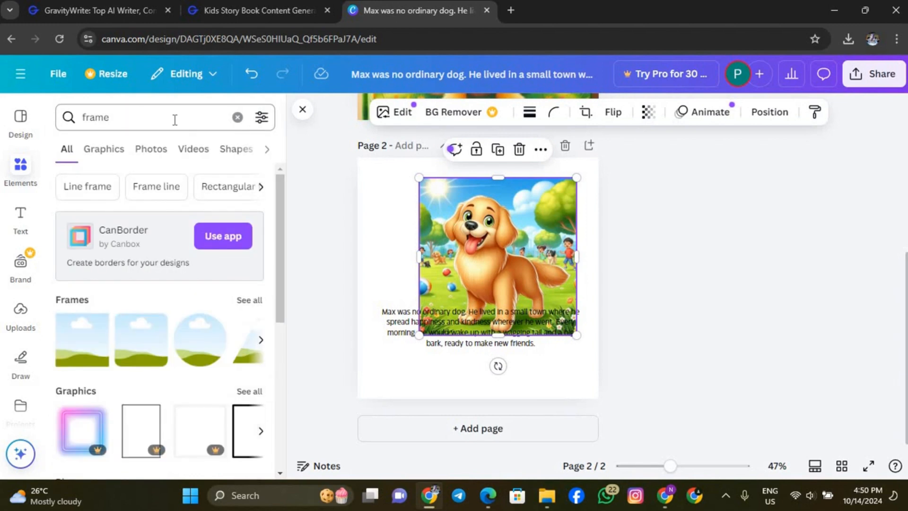
click(261, 341)
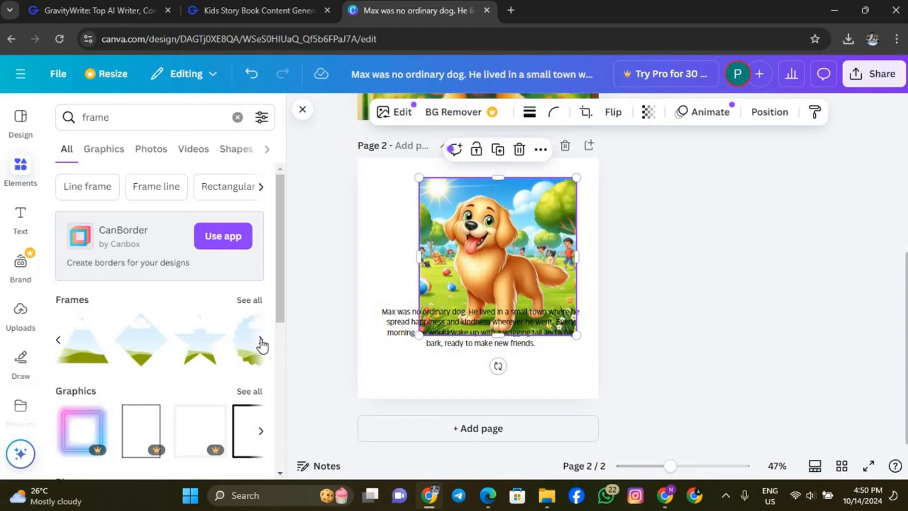
click(261, 342)
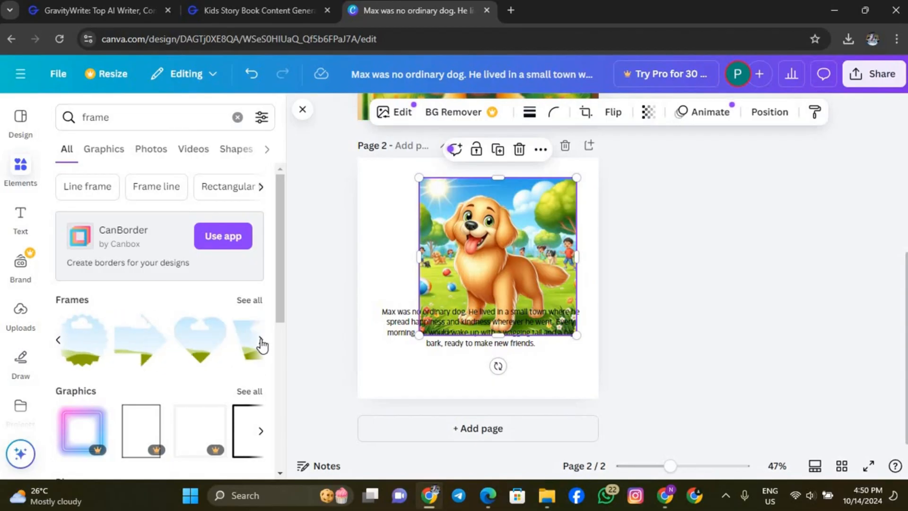
click(249, 301)
scroll(214, 340, down, 5)
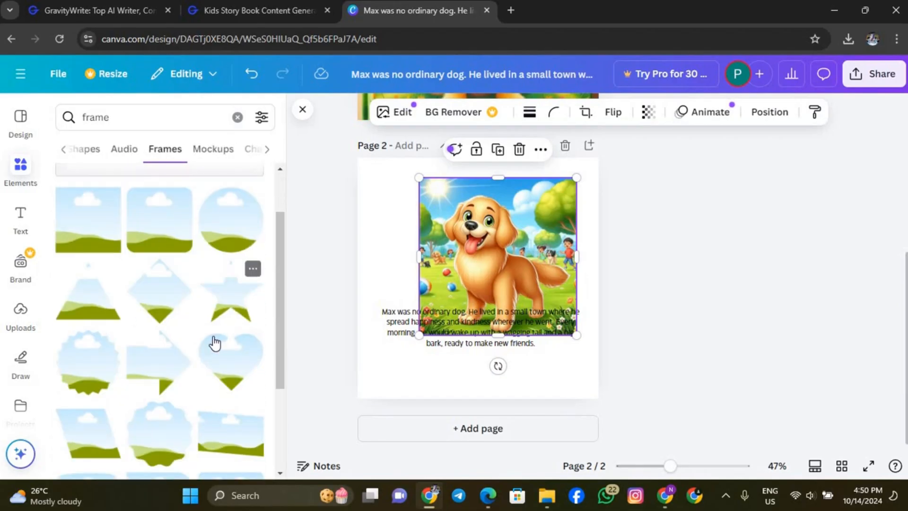
scroll(214, 341, down, 3)
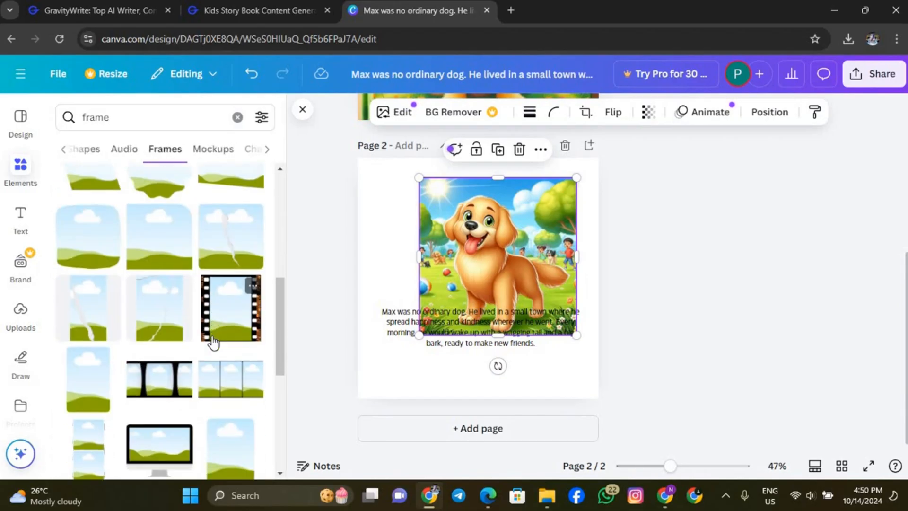
scroll(212, 341, down, 4)
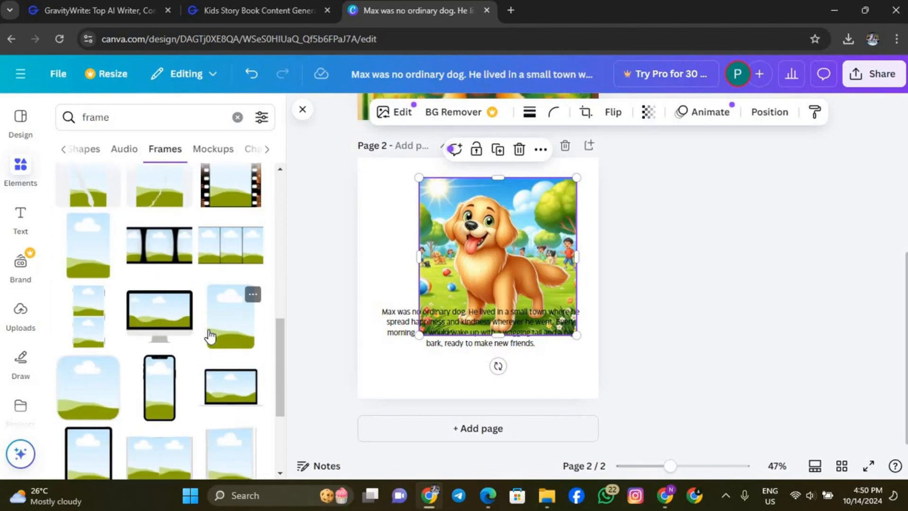
scroll(199, 329, up, 4)
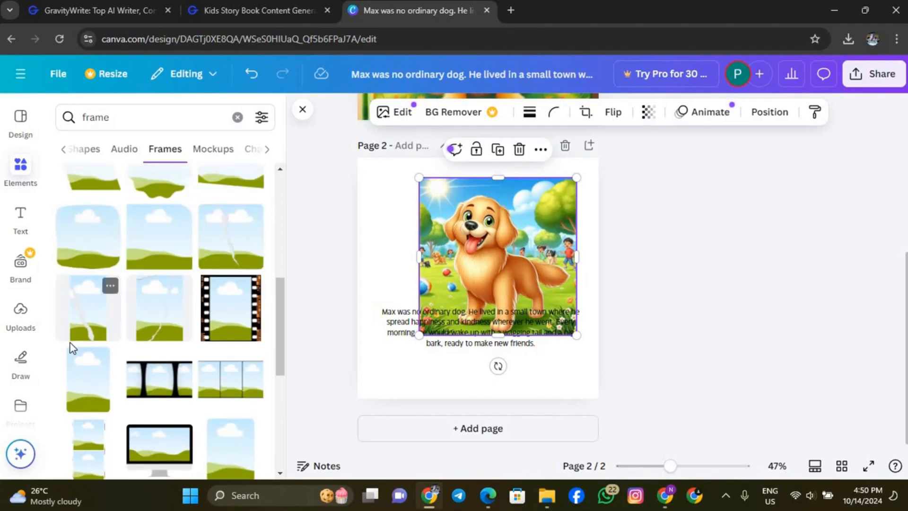
click(83, 254)
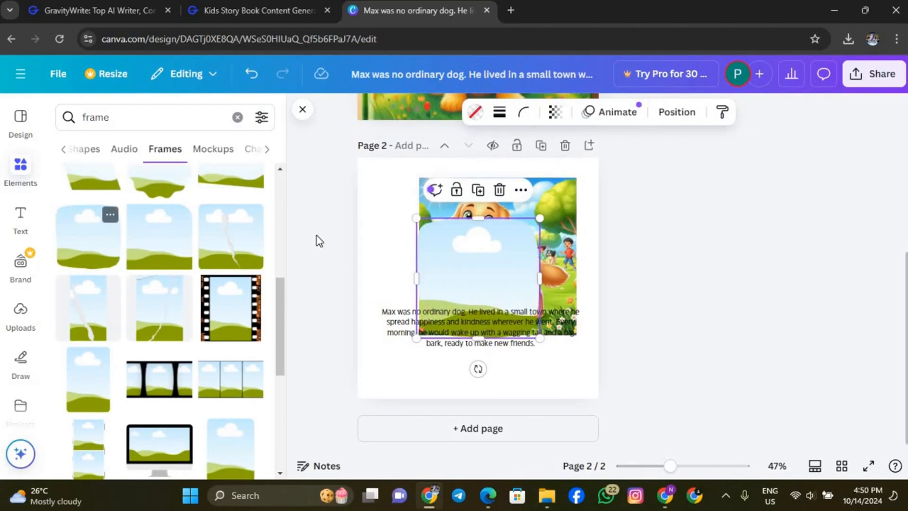
Step: Fill the curved-edge frame with the puppy image and position it above the story text on page 2
drag(430, 230, 397, 251)
drag(535, 212, 473, 305)
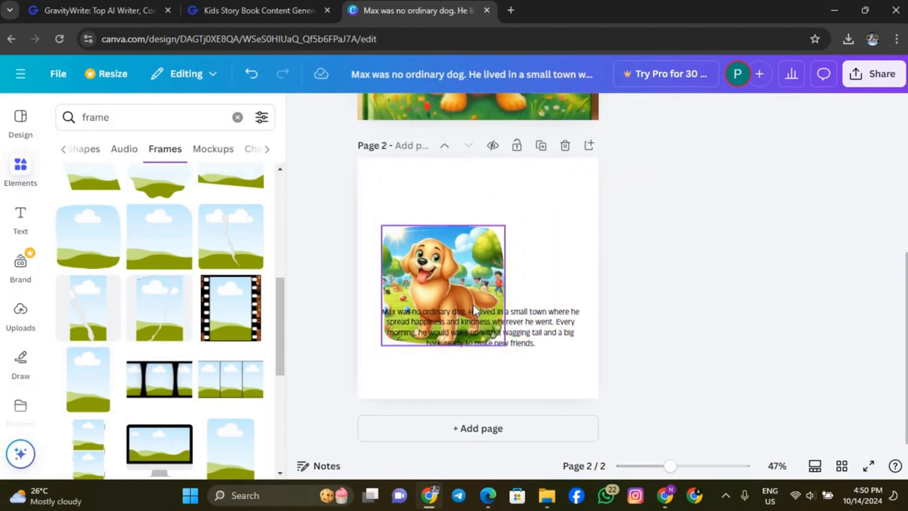
drag(475, 271, 498, 226)
Step: Rotate the puppy image inside its frame to -10.2 degrees and apply the crop
double_click(499, 226)
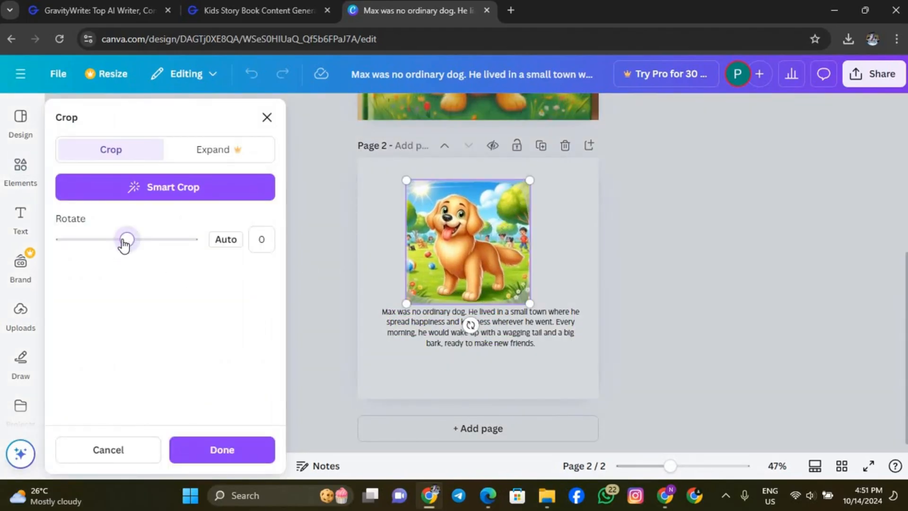
drag(124, 245, 124, 246)
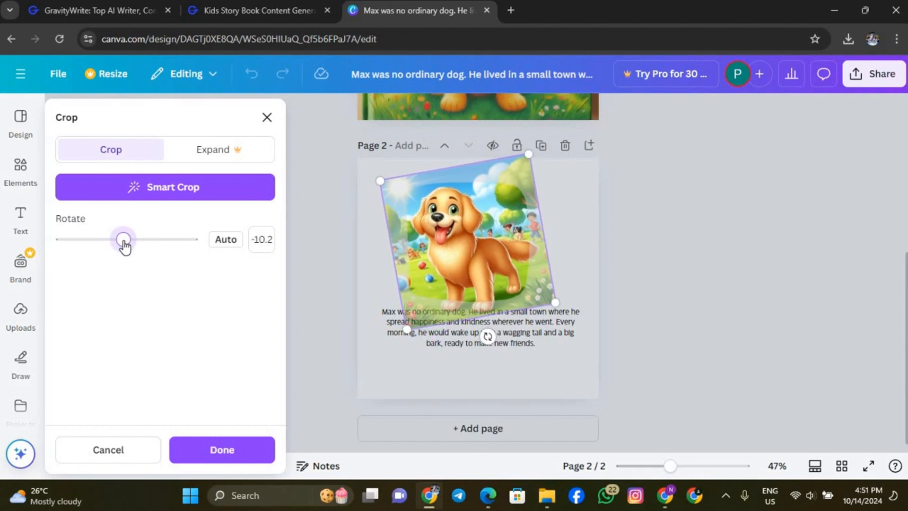
click(231, 451)
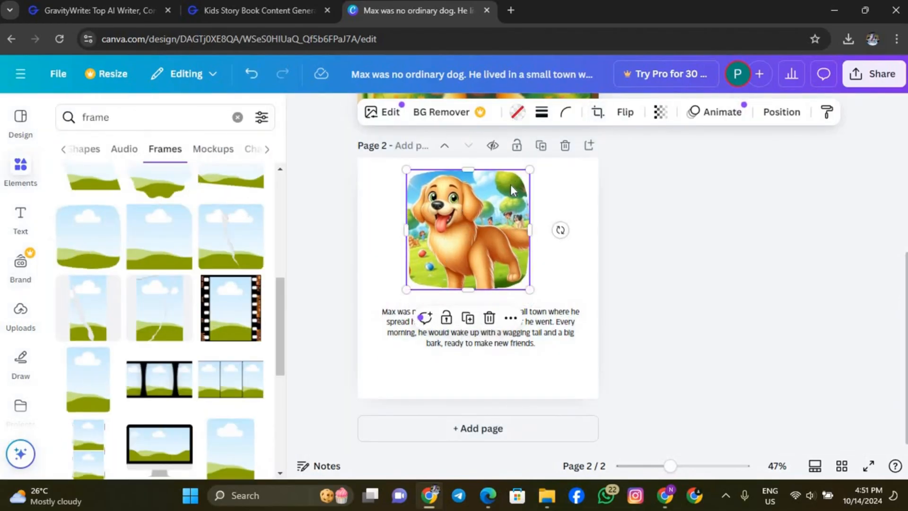
Step: Enlarge the framed puppy image slightly and place it just above the story text
drag(530, 169, 546, 169)
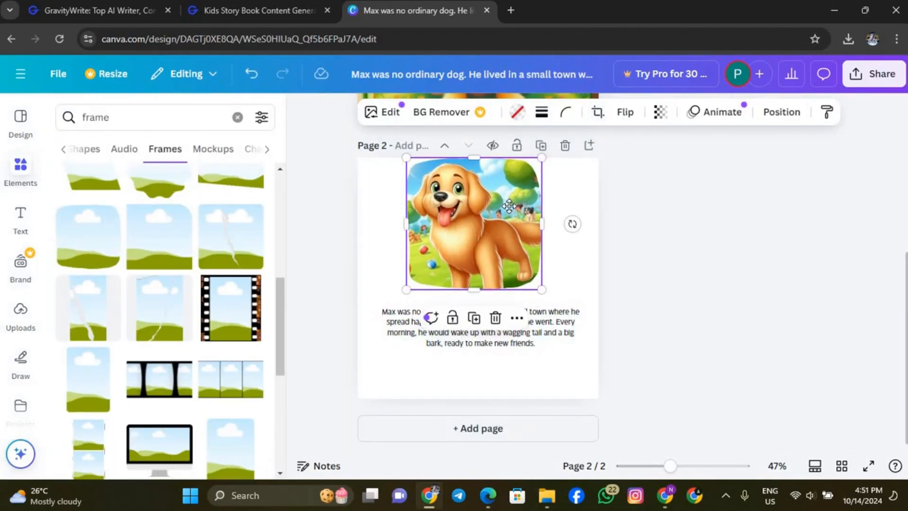
drag(511, 213, 509, 224)
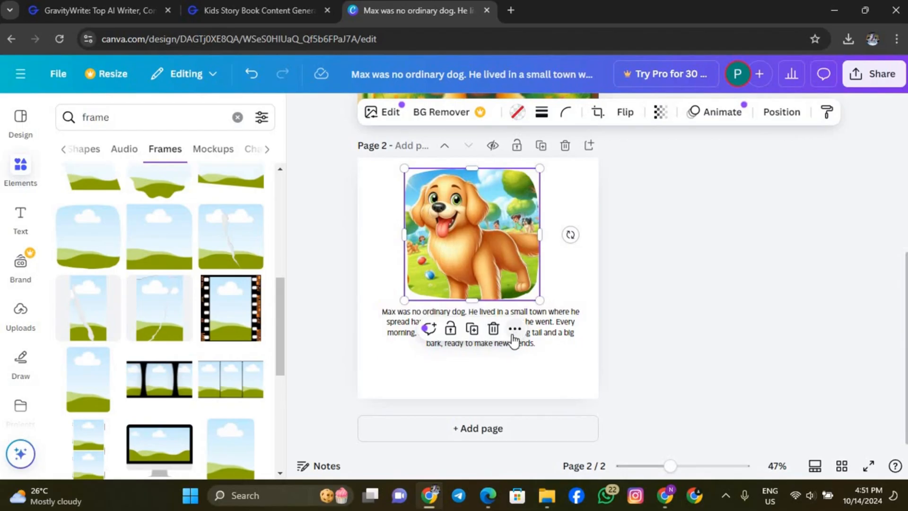
click(514, 328)
Step: Scale the page 2 story text down to size 16 and move both it and the framed image lower
click(409, 337)
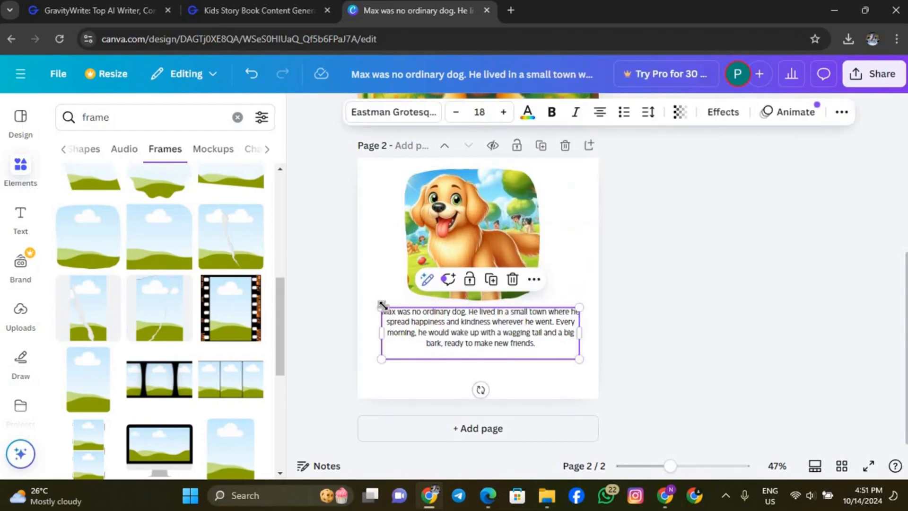
drag(385, 307, 404, 313)
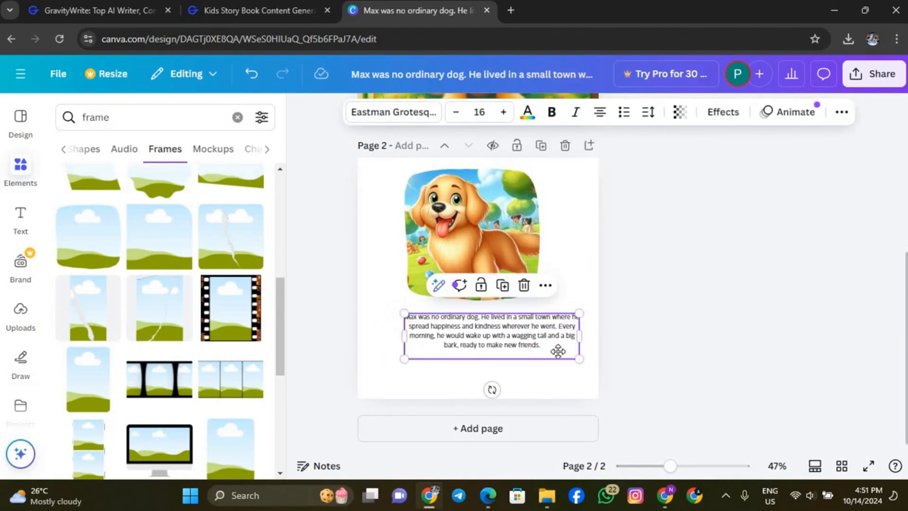
drag(525, 339, 535, 364)
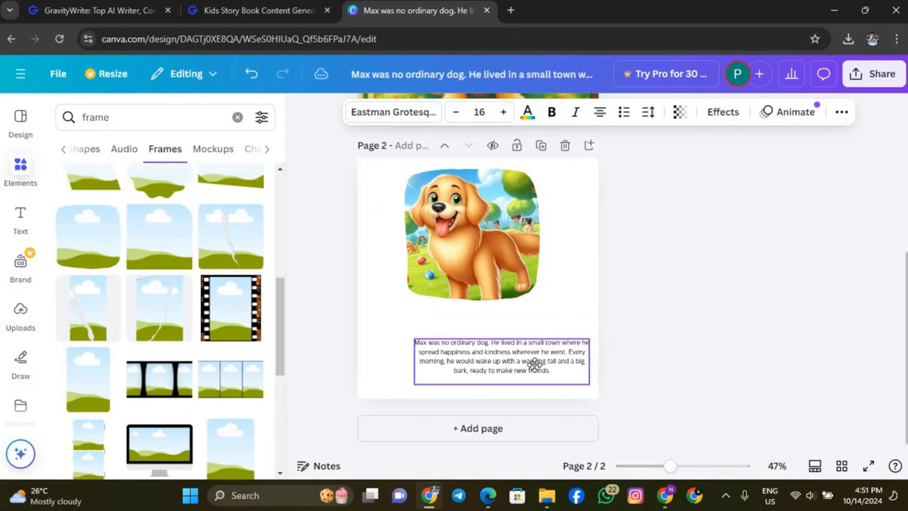
drag(491, 241, 490, 260)
Step: Search the elements for "leaves" and add the curved grey-green leaf branch graphic to page 2
click(237, 117)
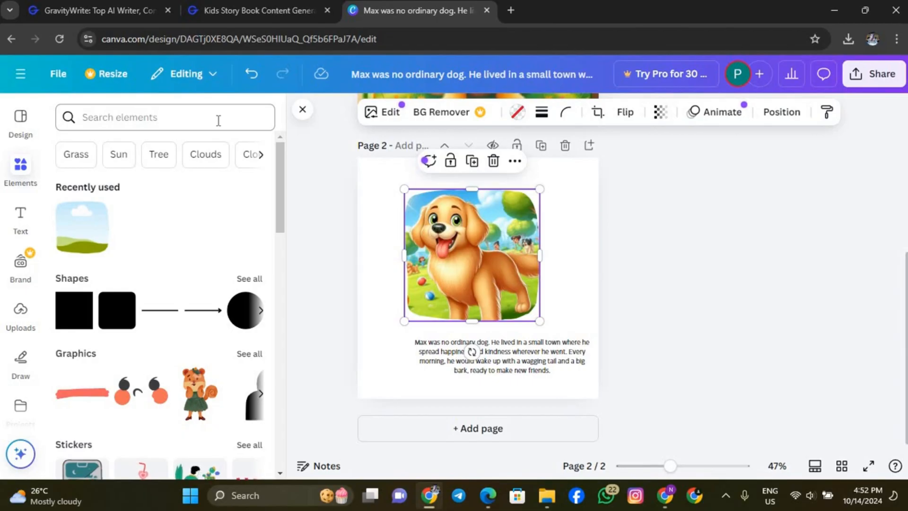
click(219, 118)
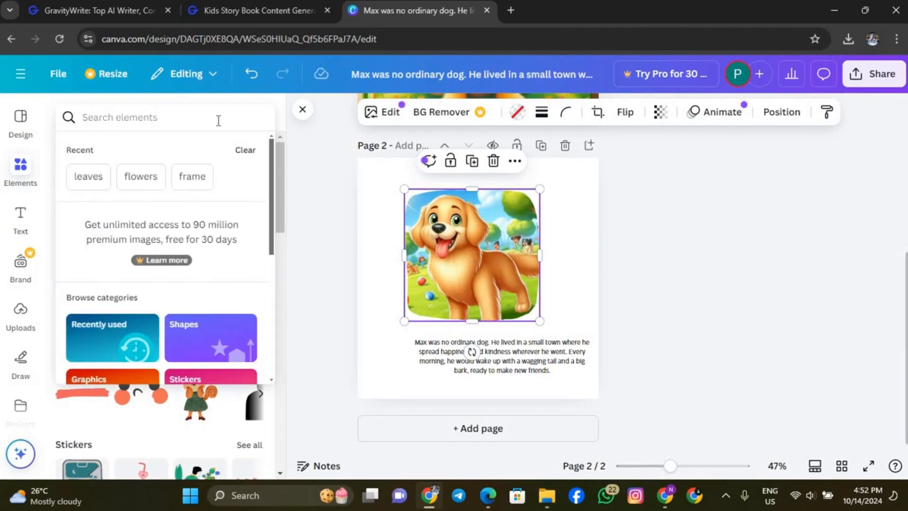
click(89, 177)
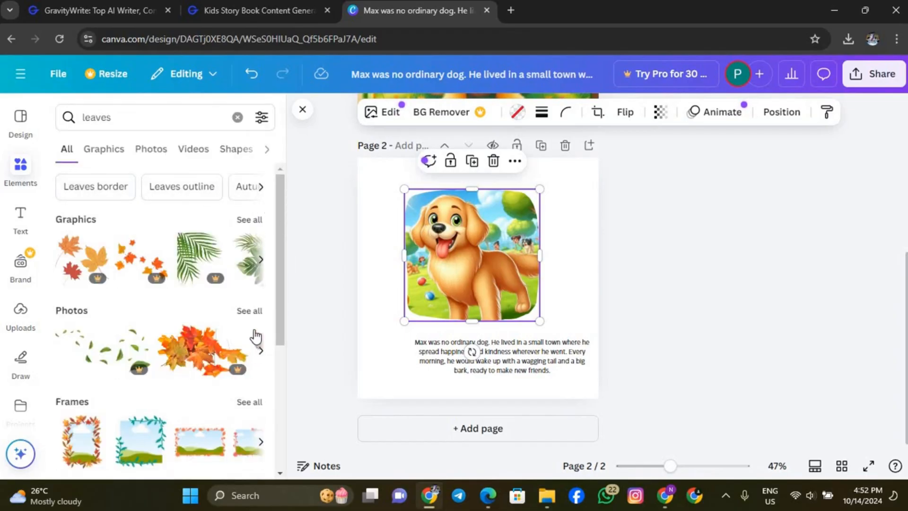
click(261, 260)
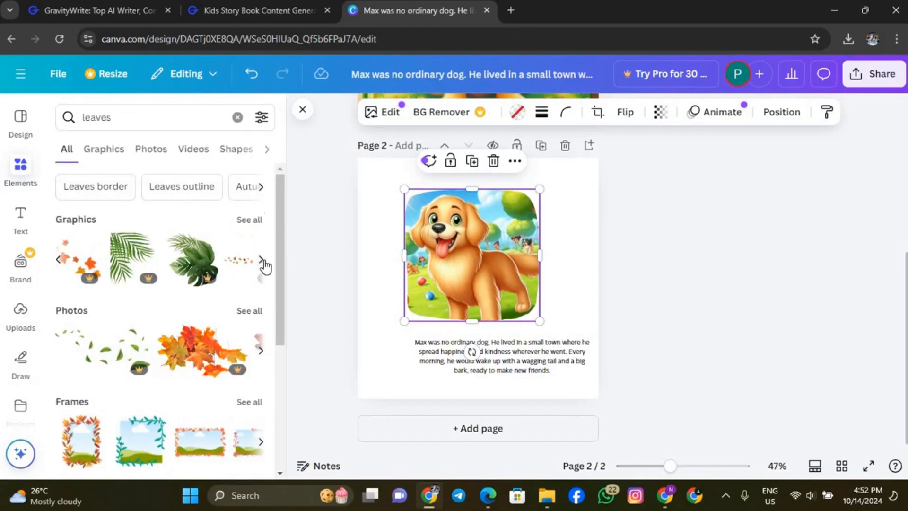
click(262, 260)
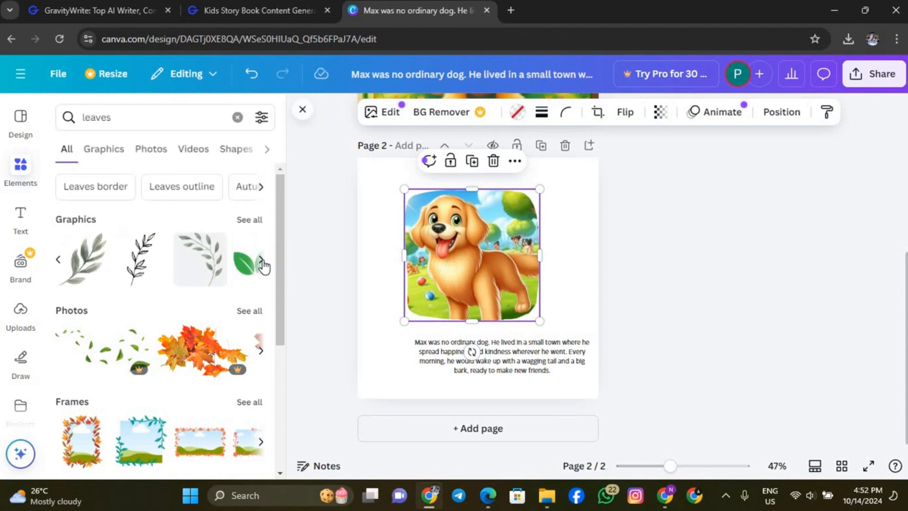
click(200, 259)
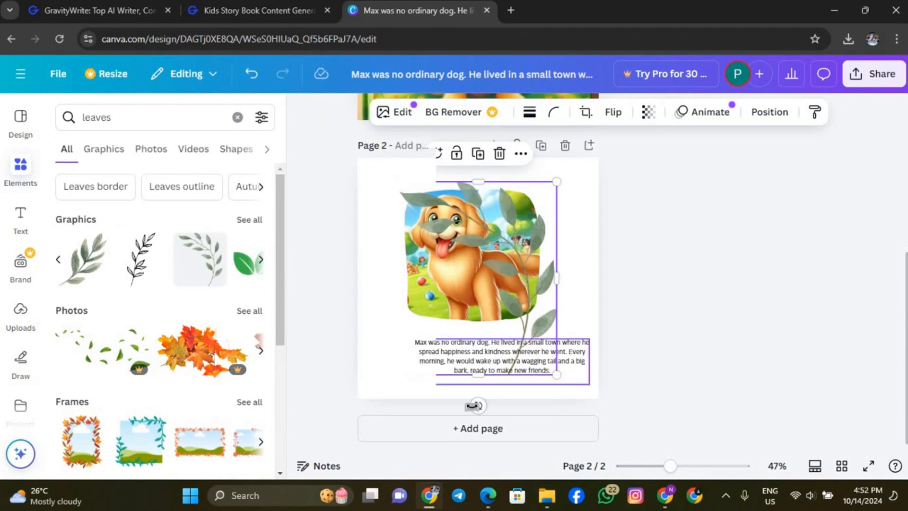
Step: Rotate and shrink the leaf branch to fit the page's upper-right corner, overlapping the puppy image, and make it partly transparent
drag(478, 405, 571, 363)
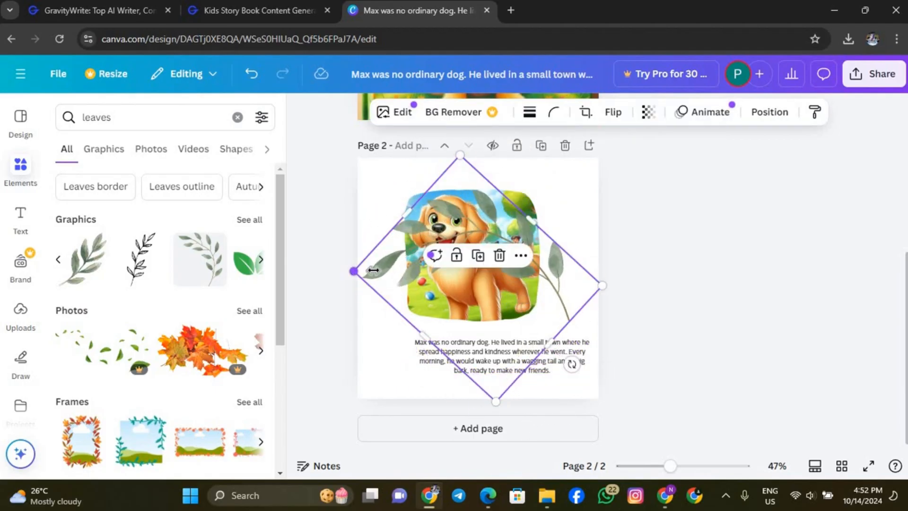
drag(374, 270, 552, 185)
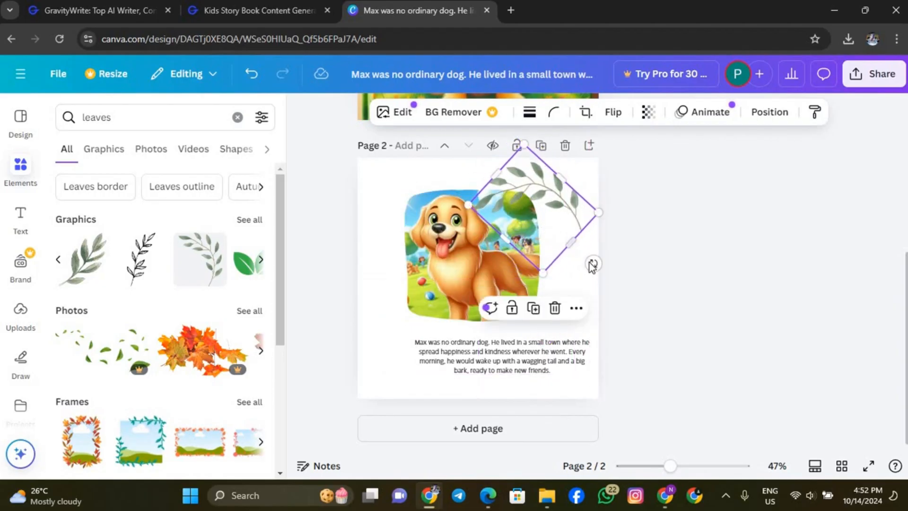
drag(594, 264, 591, 387)
drag(537, 179, 544, 179)
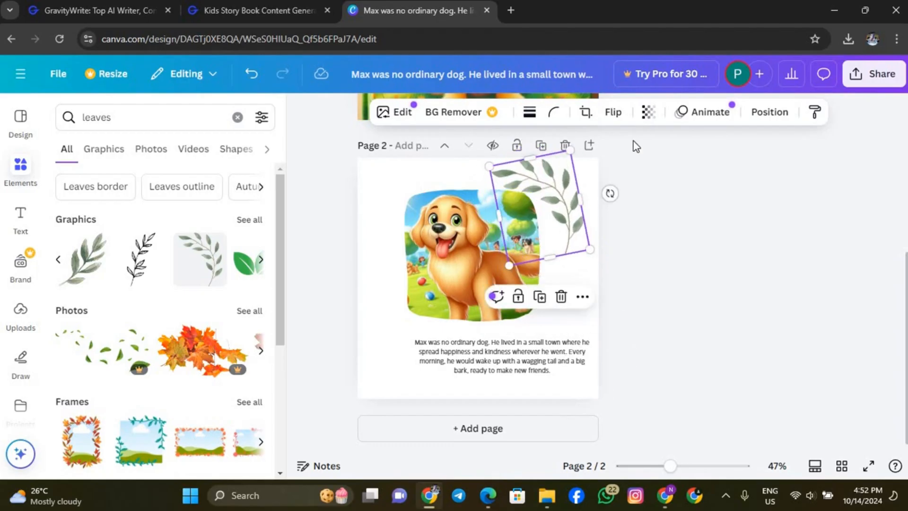
click(648, 115)
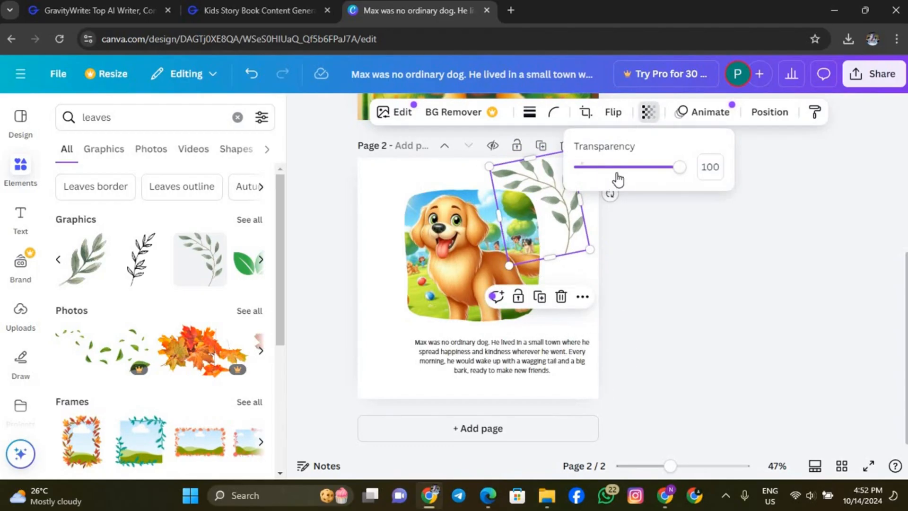
drag(676, 170, 627, 206)
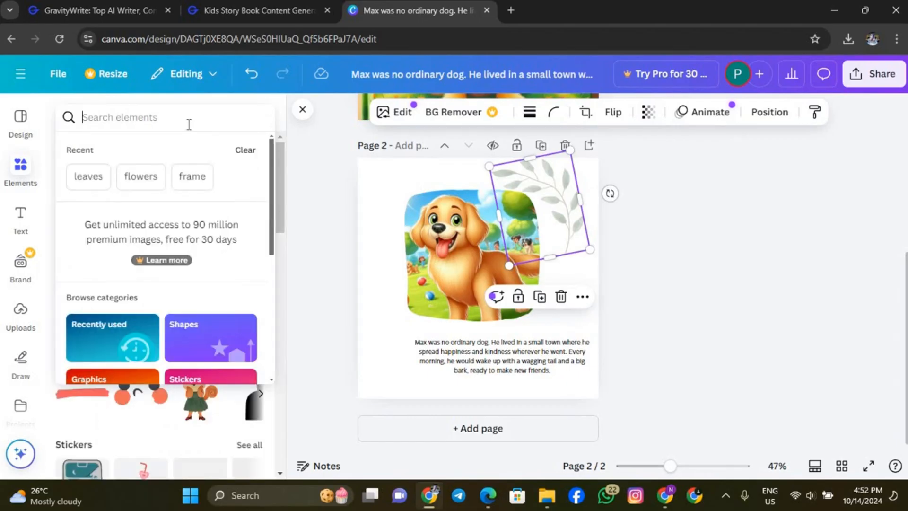
Step: Search the elements for "doodles cute" and place the pink flower graphic in page 2's lower-left corner
text(doodles cute)
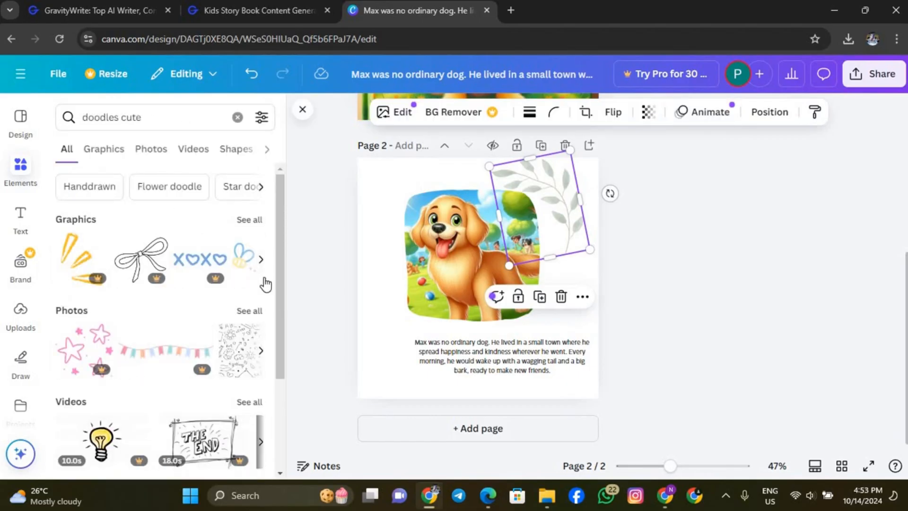
click(260, 259)
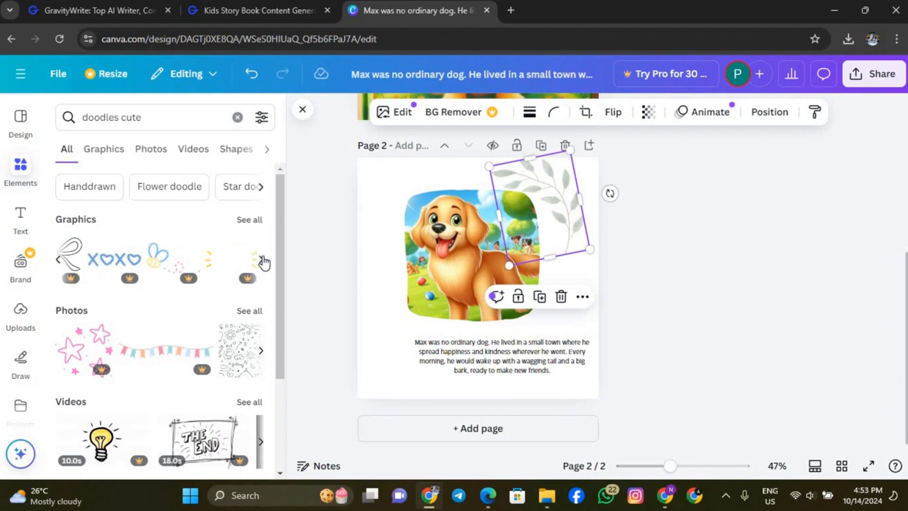
click(262, 260)
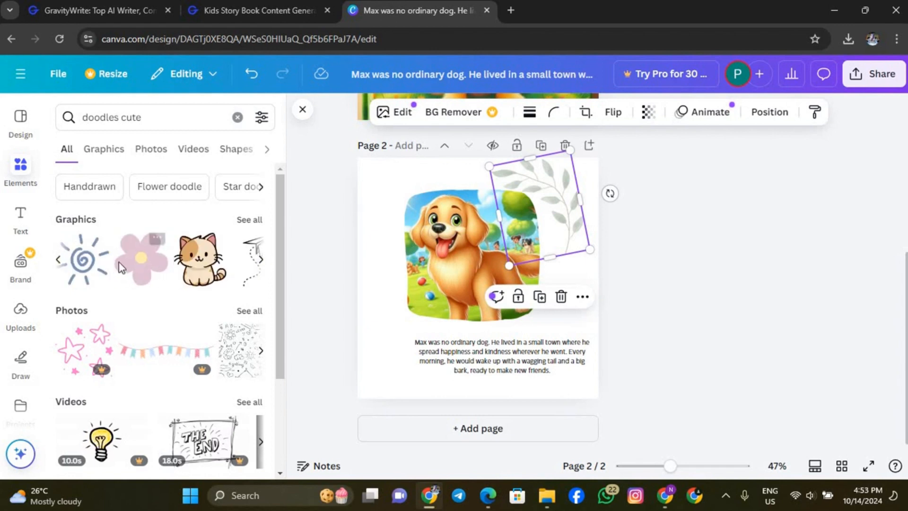
drag(136, 260, 423, 359)
drag(483, 325, 469, 342)
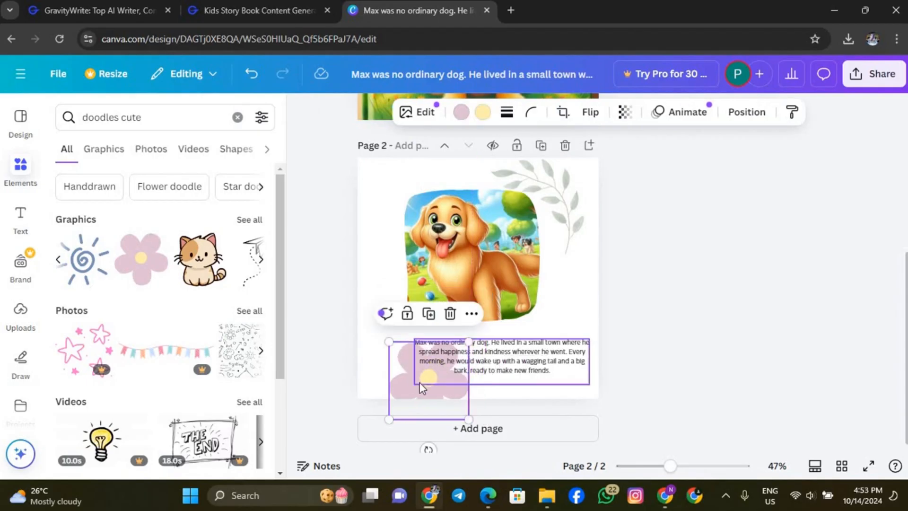
drag(419, 381, 405, 384)
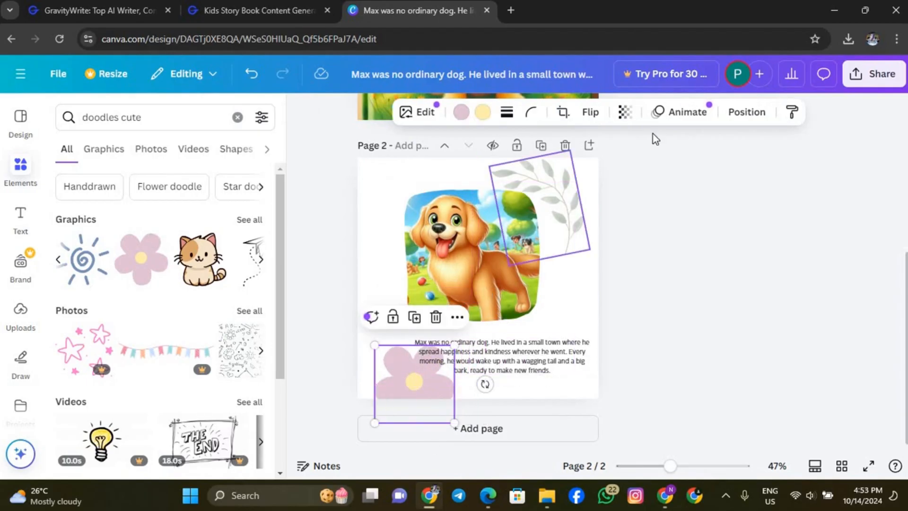
Step: Set the pink flower's transparency to 65 and adjust its position beside the story text, partly beyond the page's lower edge
click(681, 112)
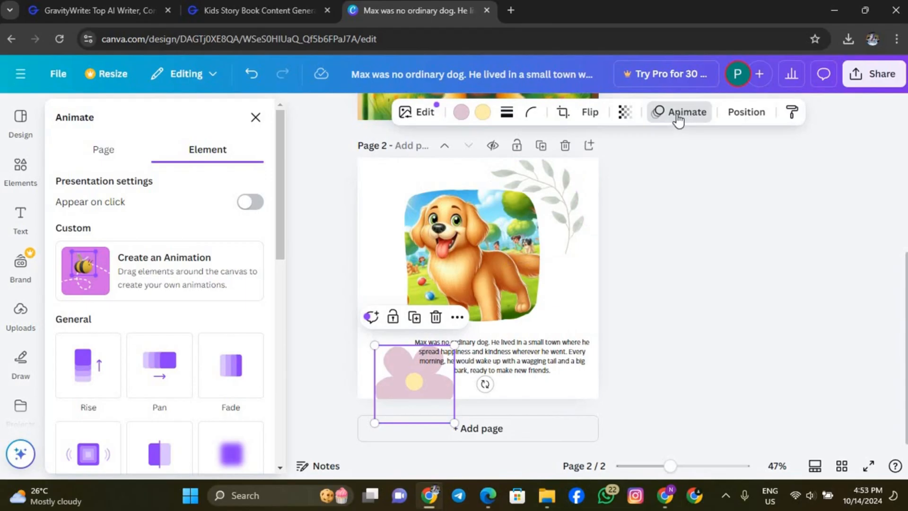
click(625, 111)
drag(646, 168, 621, 170)
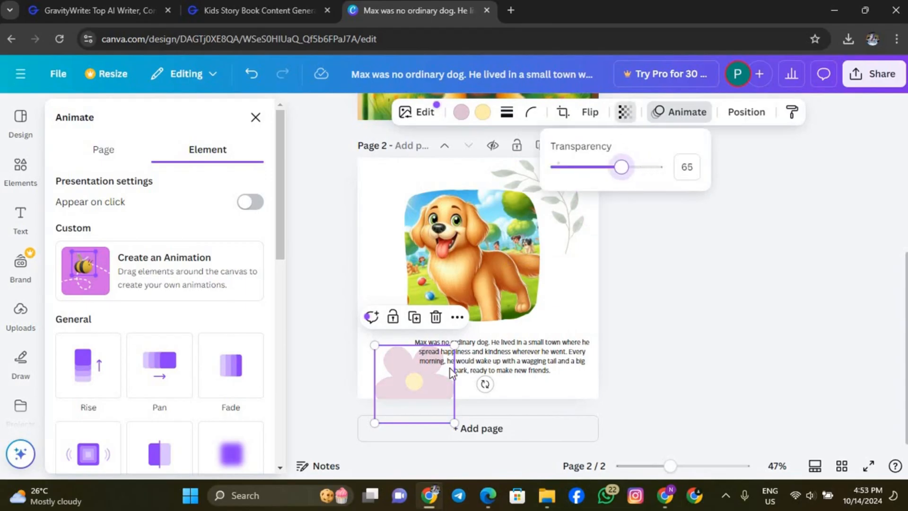
mouse_move(409, 386)
mouse_down()
mouse_move(396, 374)
mouse_move(424, 386)
mouse_up()
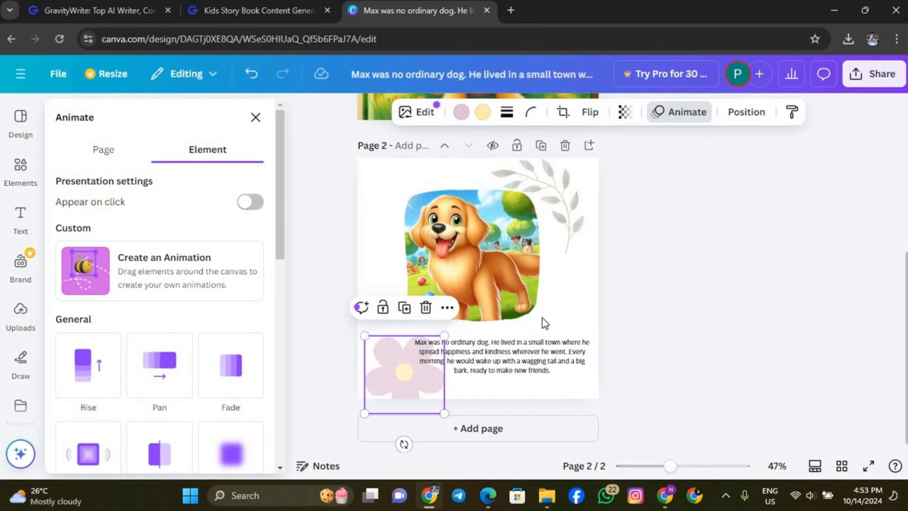
Step: Enlarge the framed puppy image, shift it slightly toward page 2's upper left, and add a new page after page 2
click(527, 257)
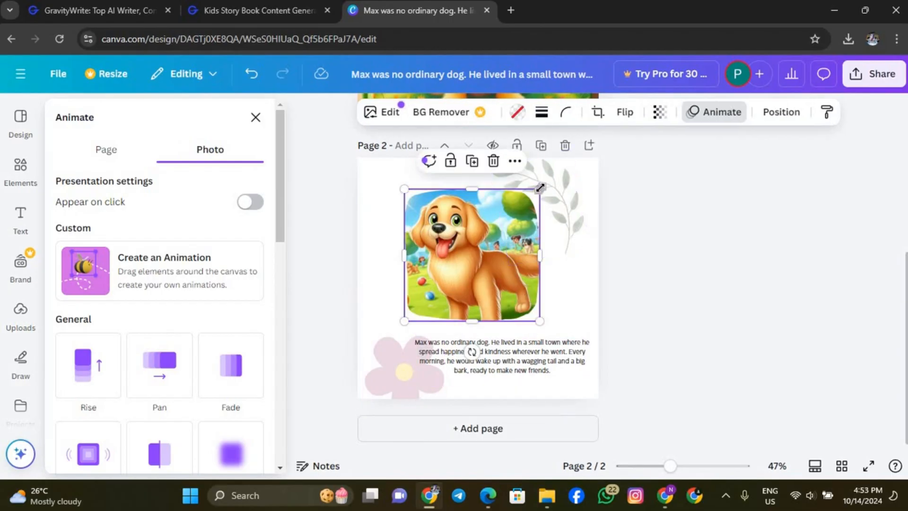
drag(540, 188, 554, 175)
mouse_move(519, 217)
mouse_down()
mouse_move(509, 226)
mouse_move(505, 214)
mouse_up()
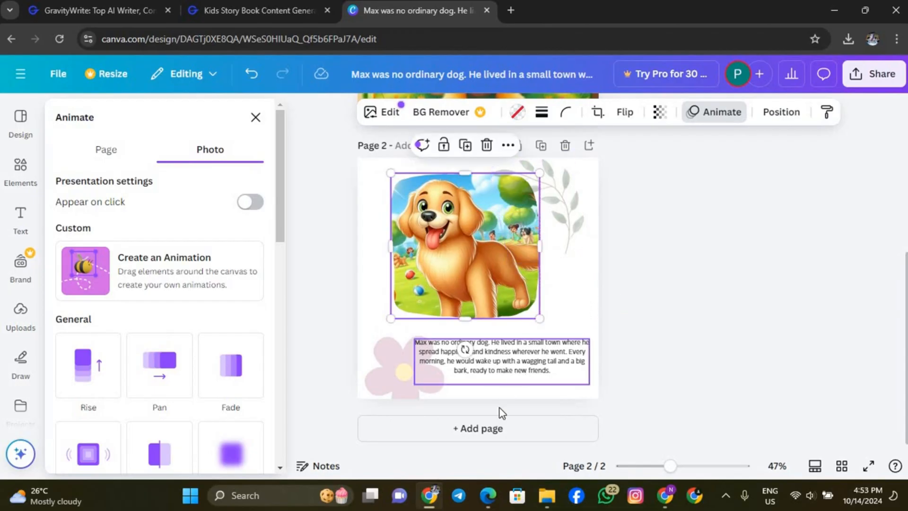
click(479, 430)
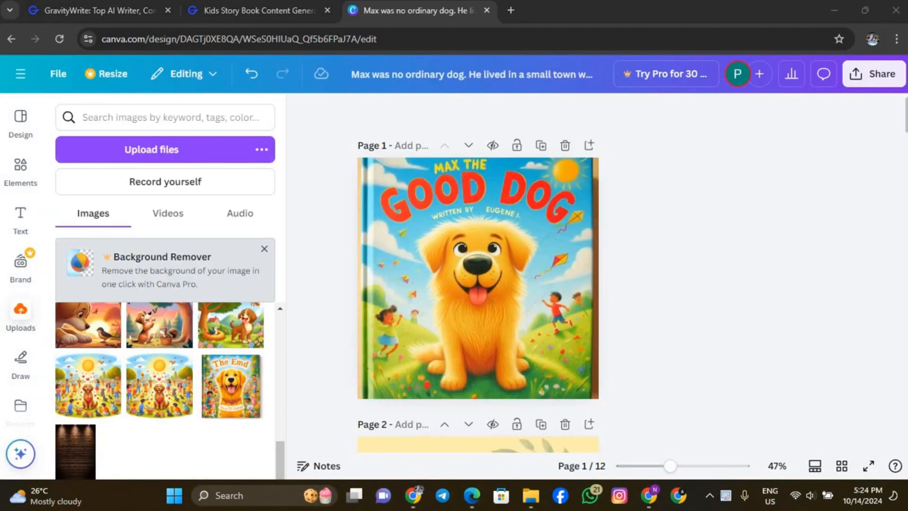
Step: Look through the storybook's pages from the front cover to the back cover, checking their illustrations, text and decorations
scroll(453, 356, down, 8)
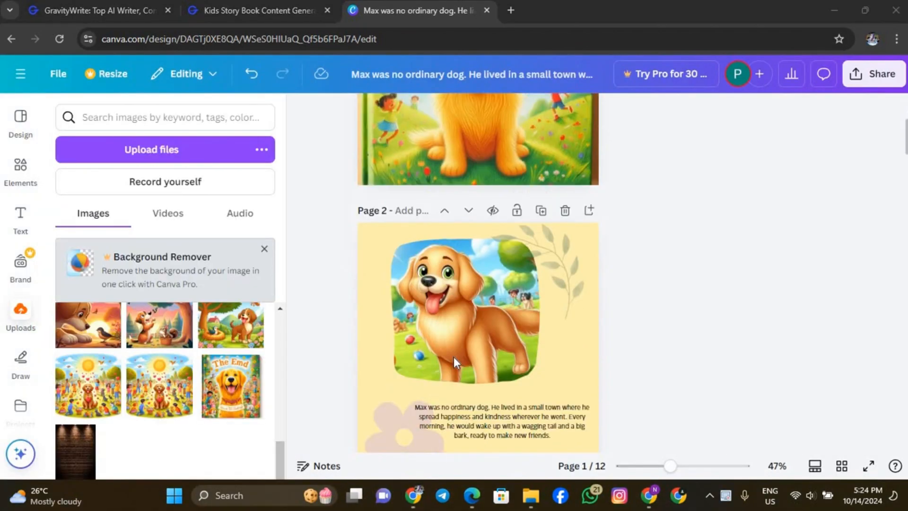
scroll(454, 362, down, 20)
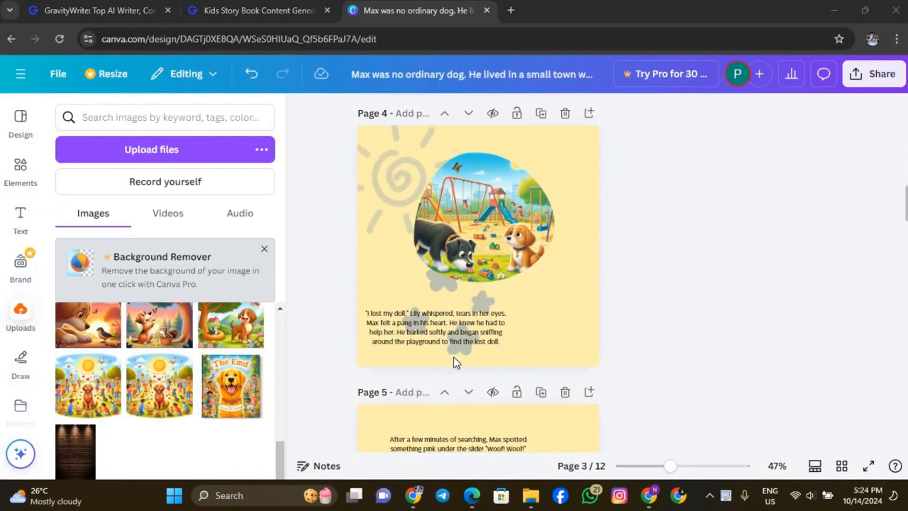
scroll(458, 354, down, 14)
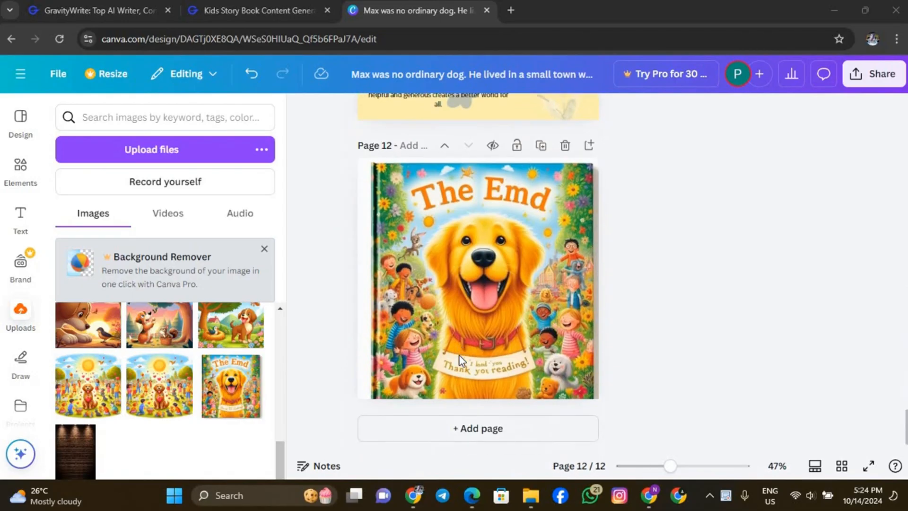
scroll(458, 356, up, 6)
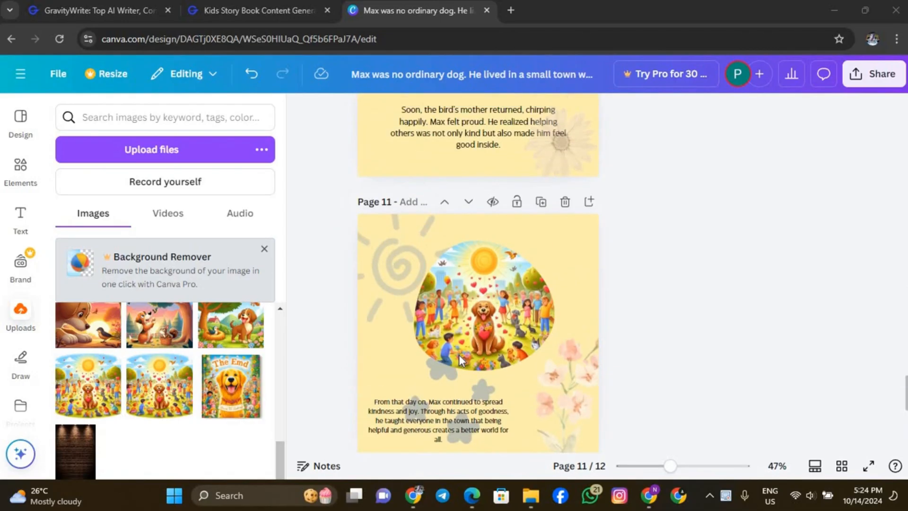
scroll(459, 355, down, 6)
scroll(459, 355, up, 20)
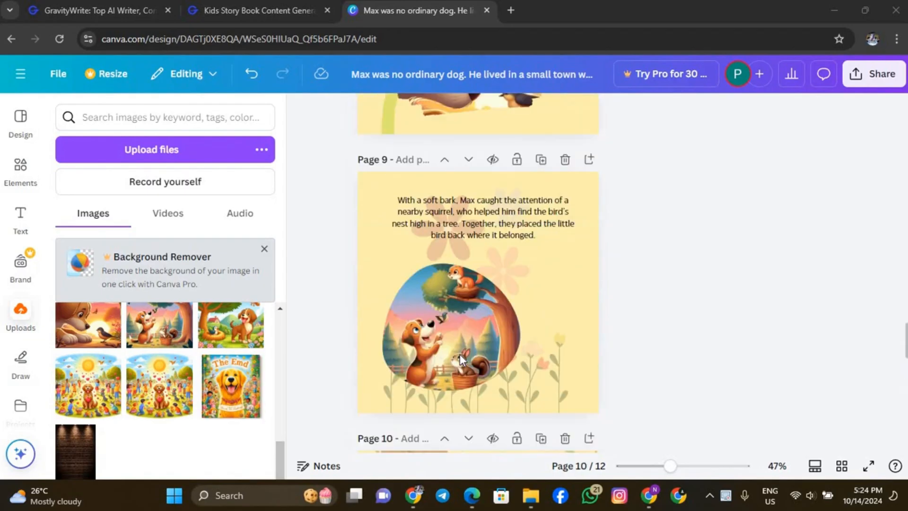
Step: Download all 12 pages of the storybook as a PDF Print file with the RGB color profile
click(881, 82)
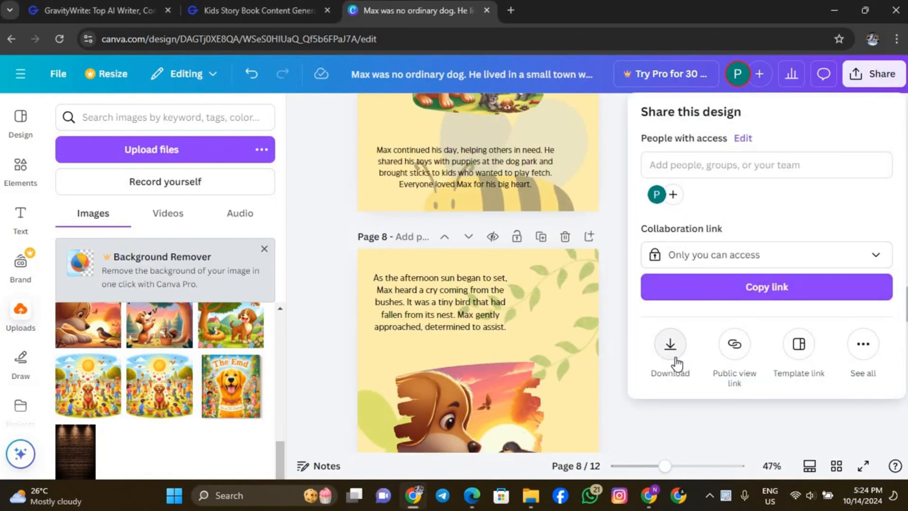
click(671, 350)
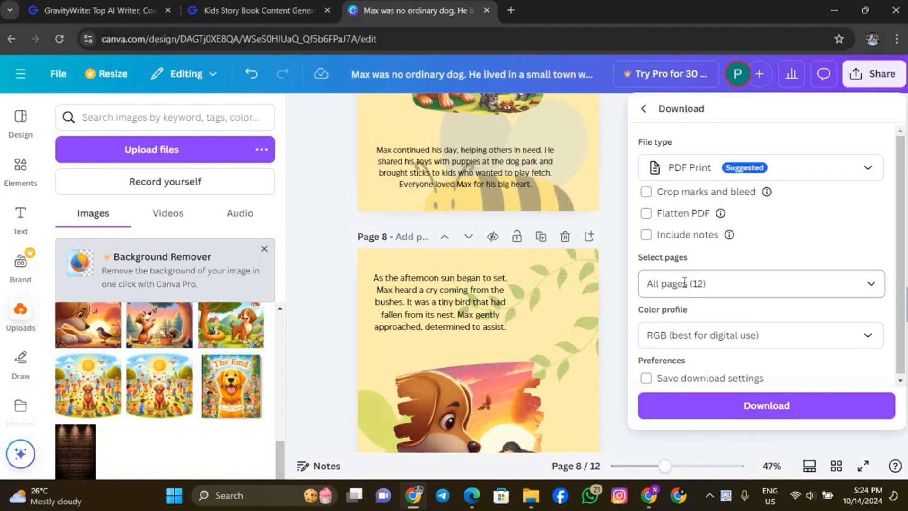
click(688, 406)
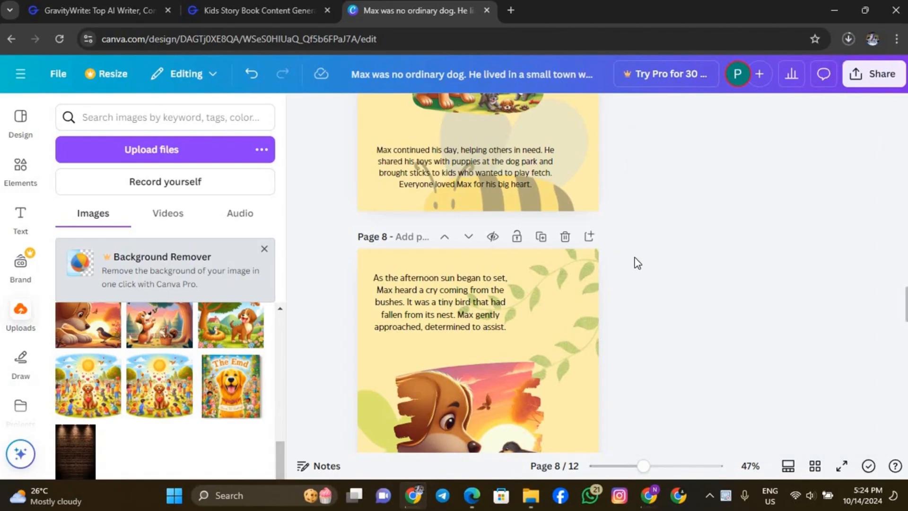
Step: Find Heyzine Flipbooks among the additional publishing options for the design and open it
click(872, 76)
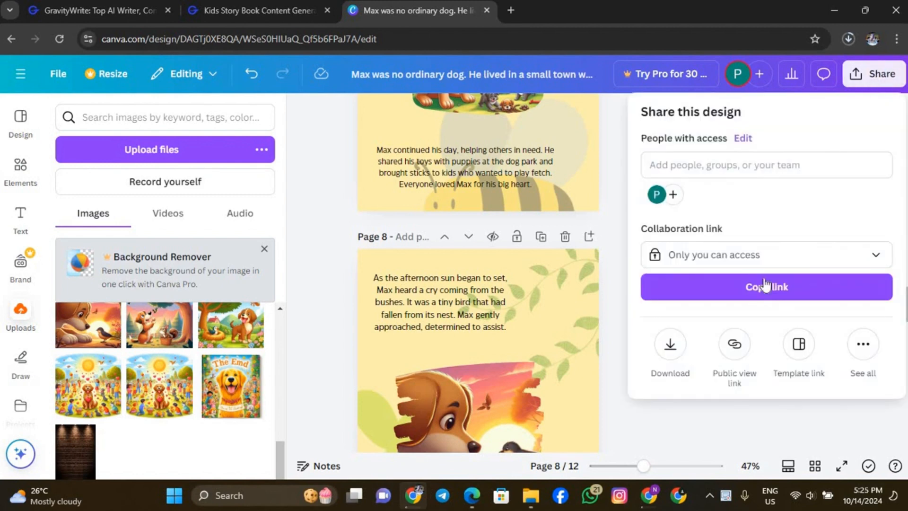
click(864, 352)
scroll(731, 380, down, 10)
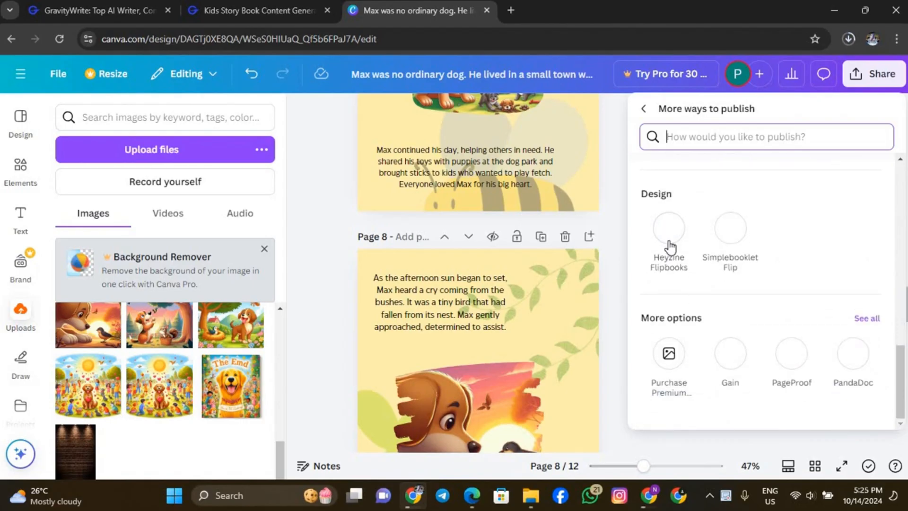
click(668, 242)
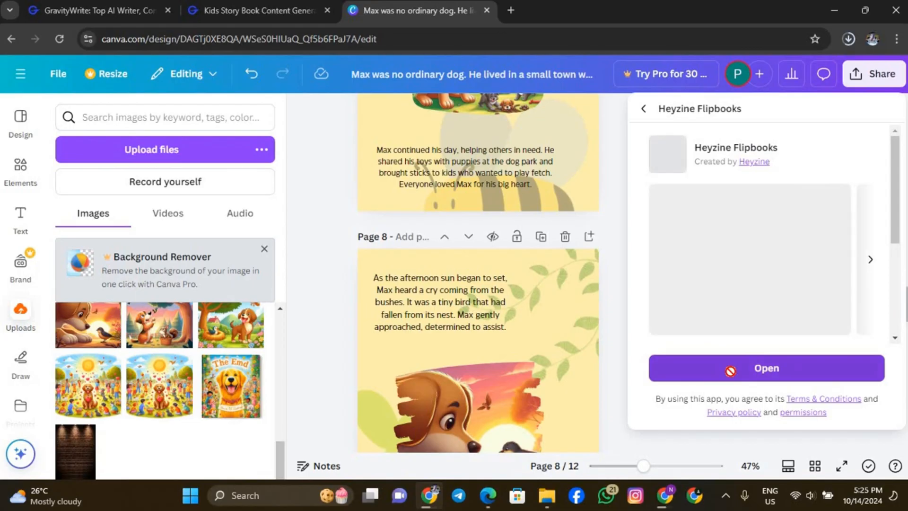
click(730, 371)
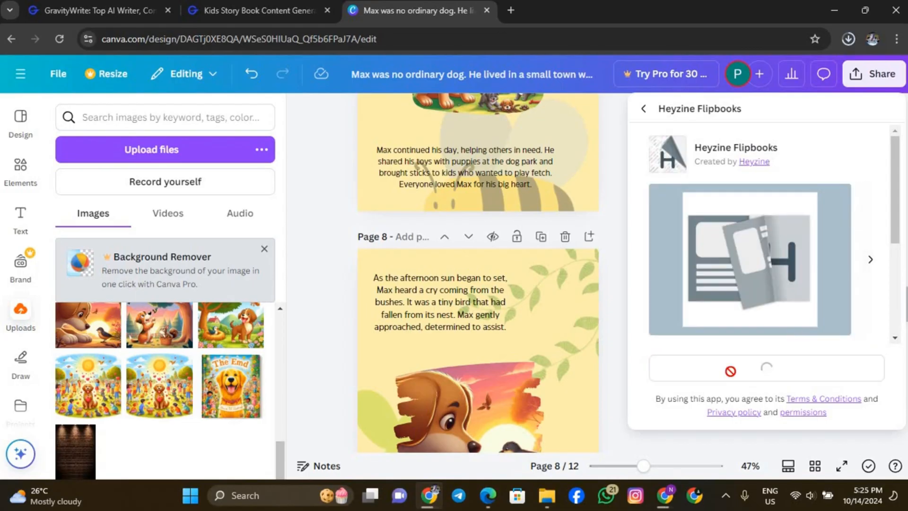
Step: Select all 12 pages for the Heyzine flipbook and save the design to it
click(719, 267)
text(1-10)
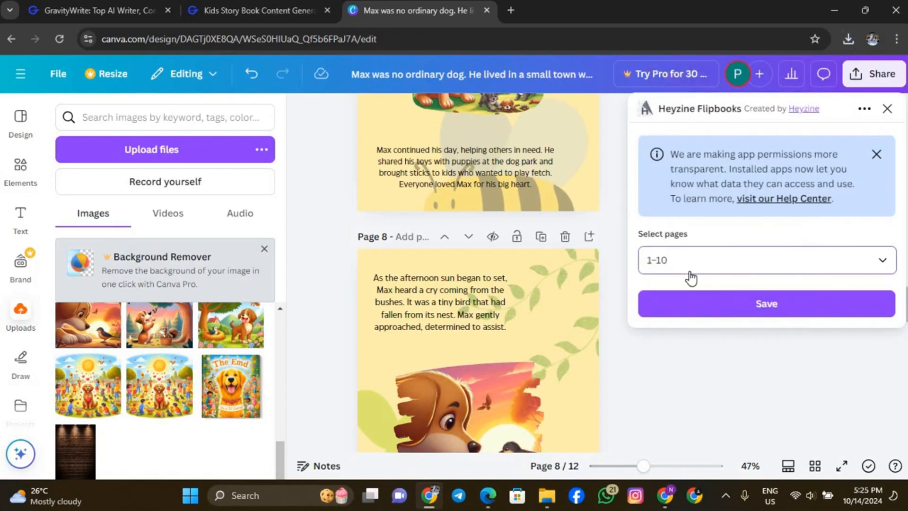
click(689, 275)
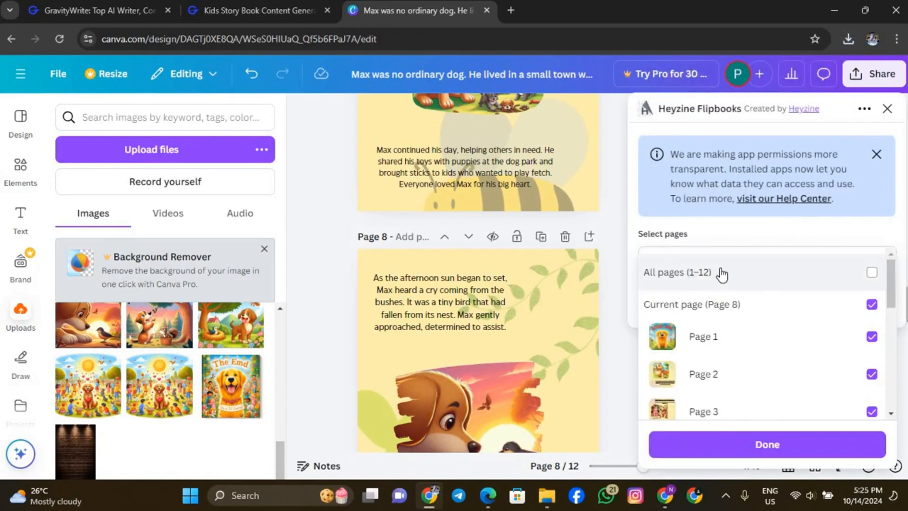
click(869, 279)
click(770, 447)
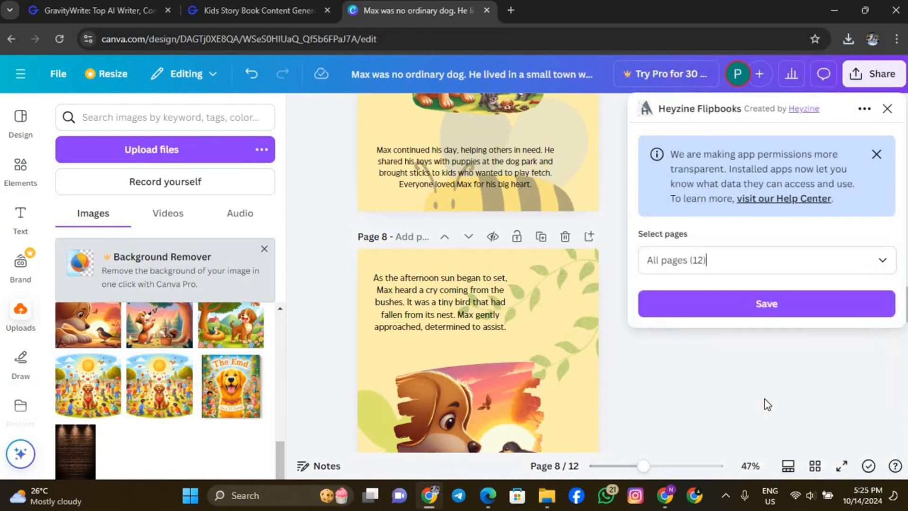
click(761, 307)
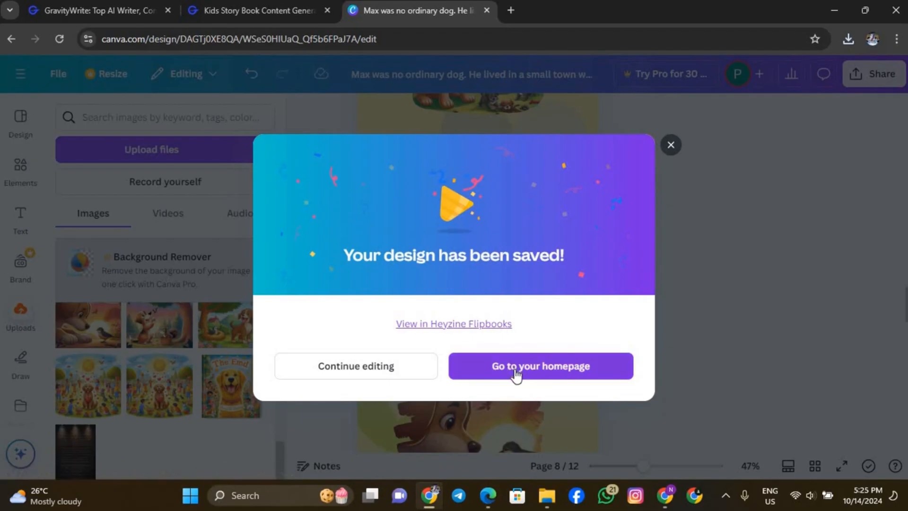
Step: Open the saved flipbook in Heyzine and choose to register by signing up with Google
click(464, 326)
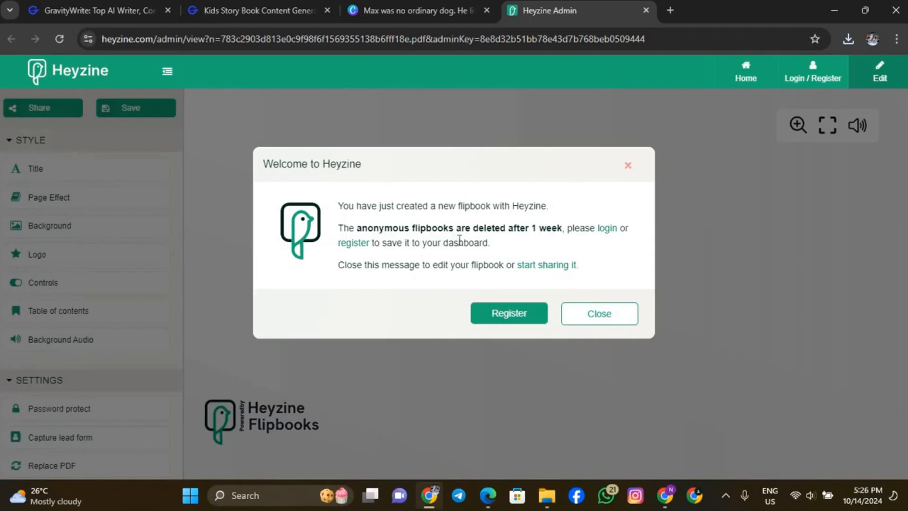
click(505, 319)
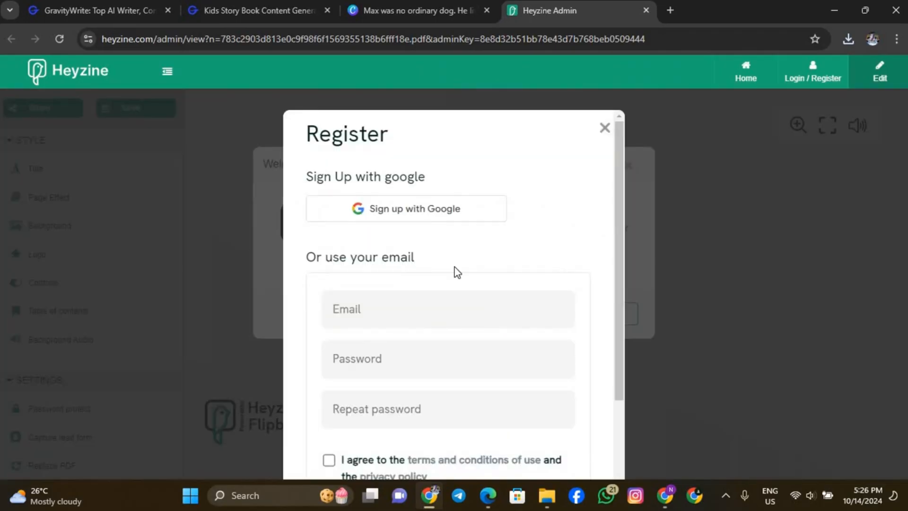
click(408, 215)
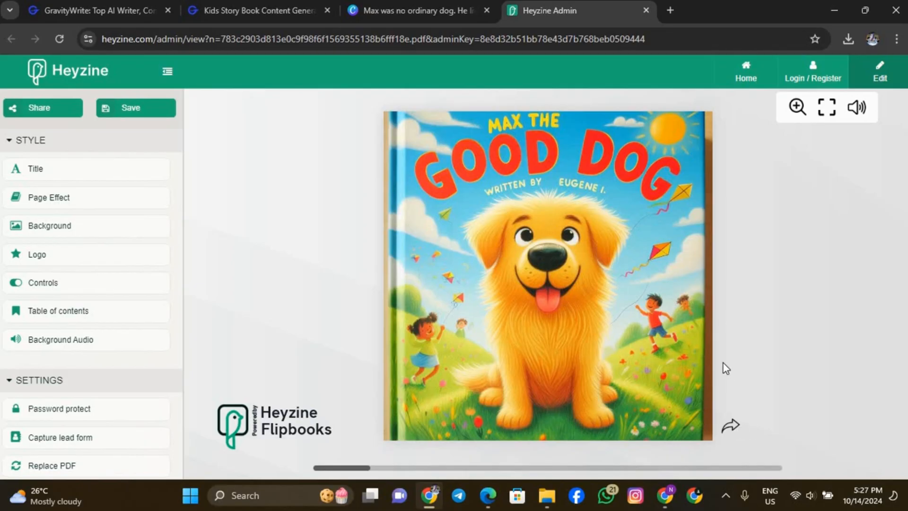
Step: Page through the flipbook preview in the Heyzine editor from the front cover to the back cover
key(Right)
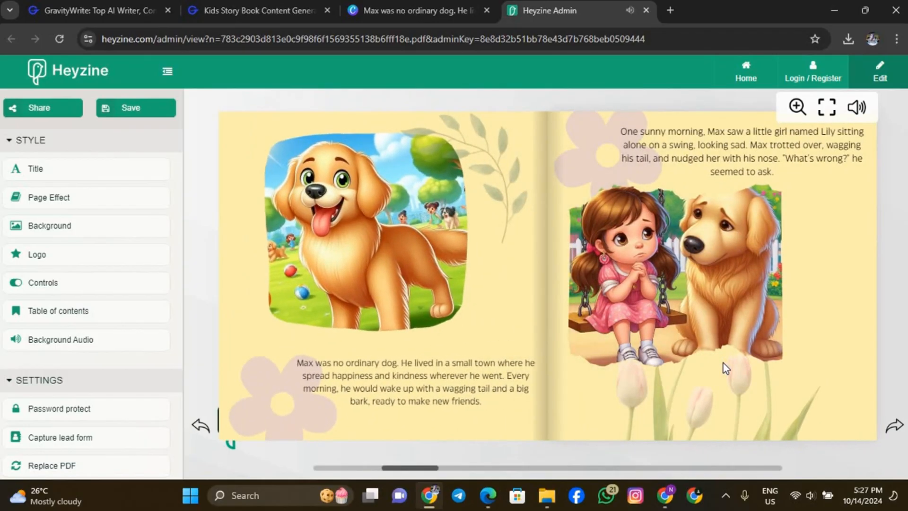
key(Right)
key(Right)
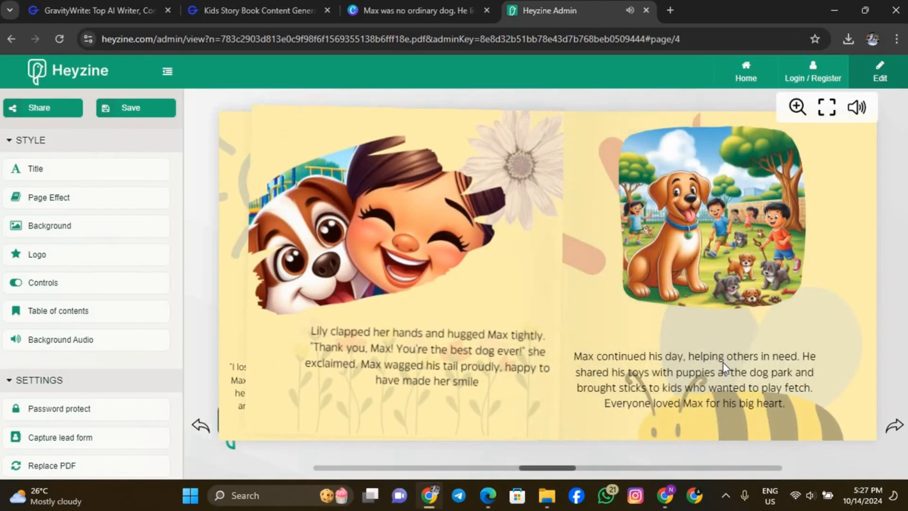
key(Right)
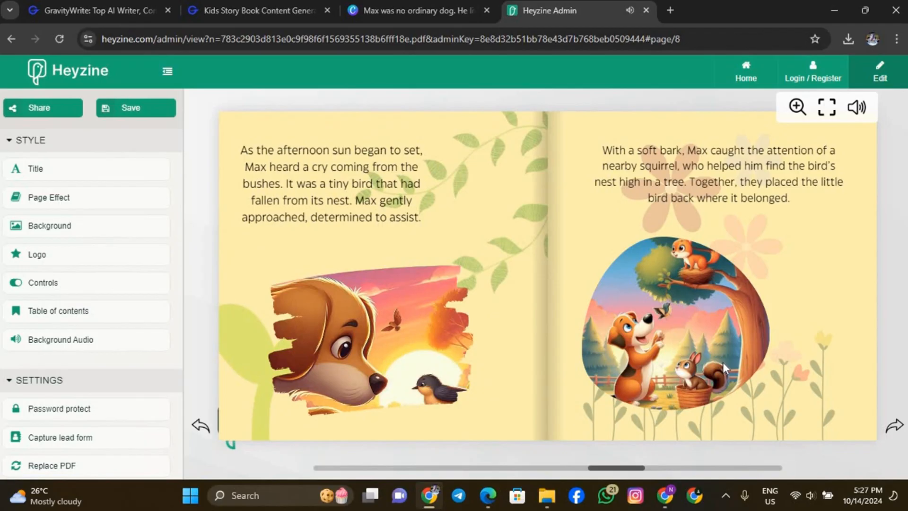
key(Right)
key(Right)
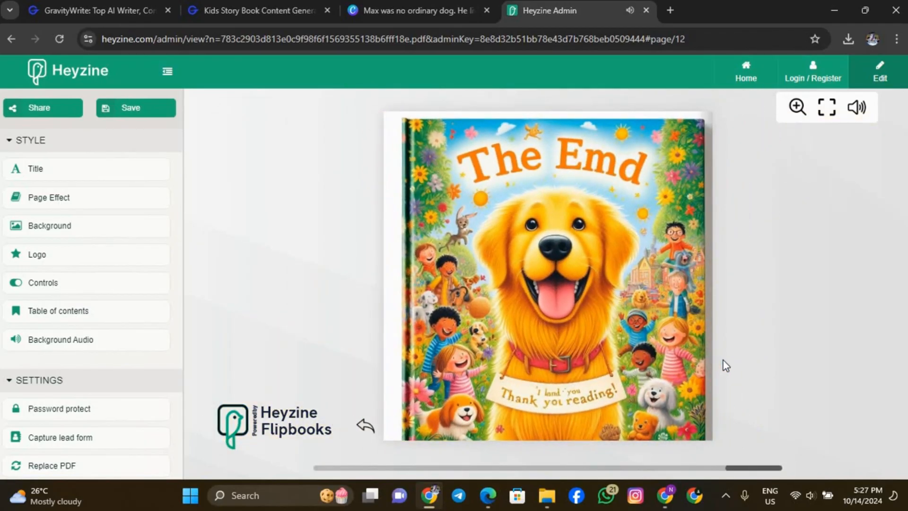
Step: Save the flipbook in Heyzine and open its sharing options
click(147, 107)
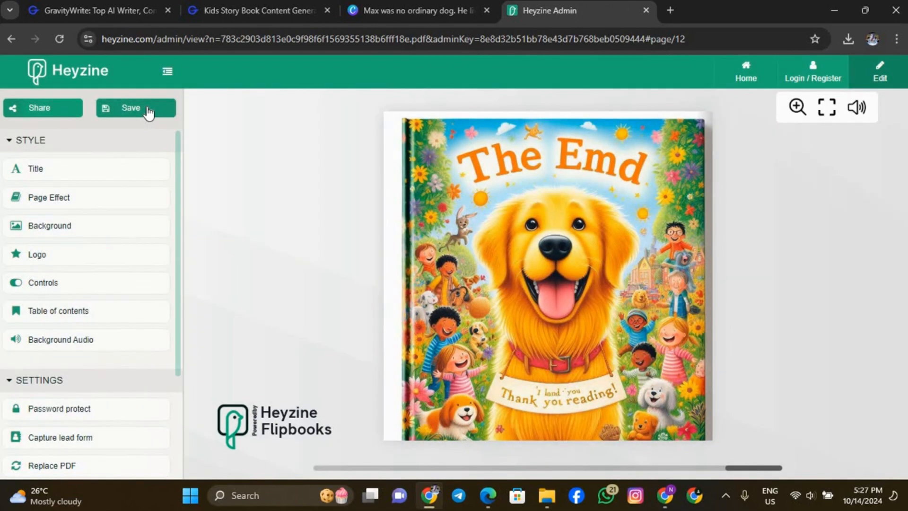
click(47, 118)
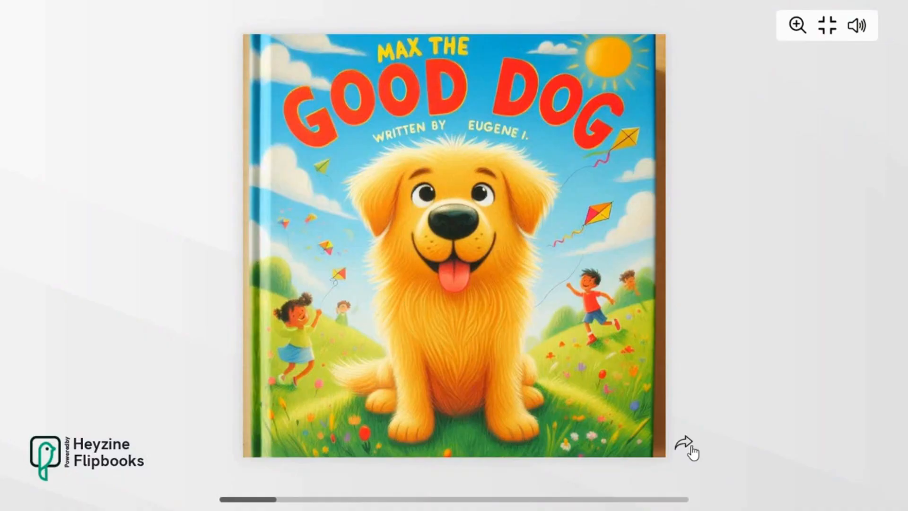
Step: Page through the flipbook in full-screen view, starting at the front cover, to check how the finished book reads
click(691, 450)
click(691, 449)
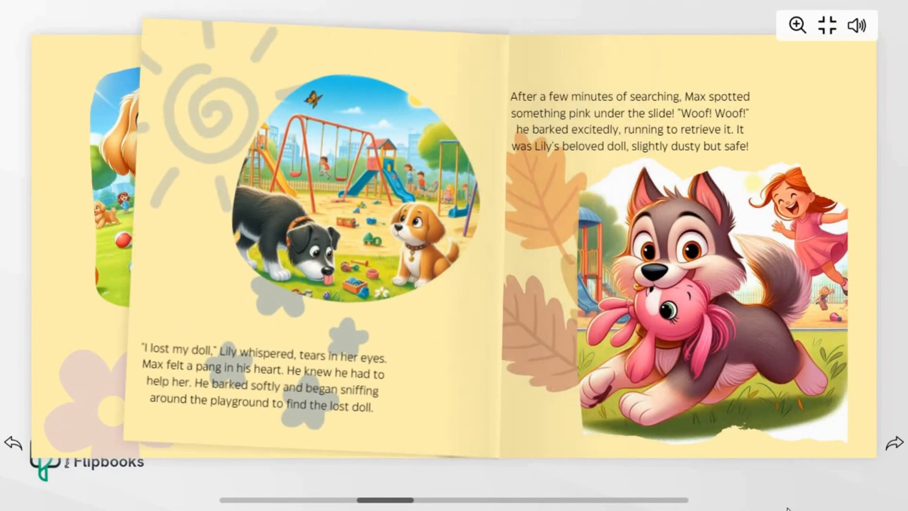
key(Right)
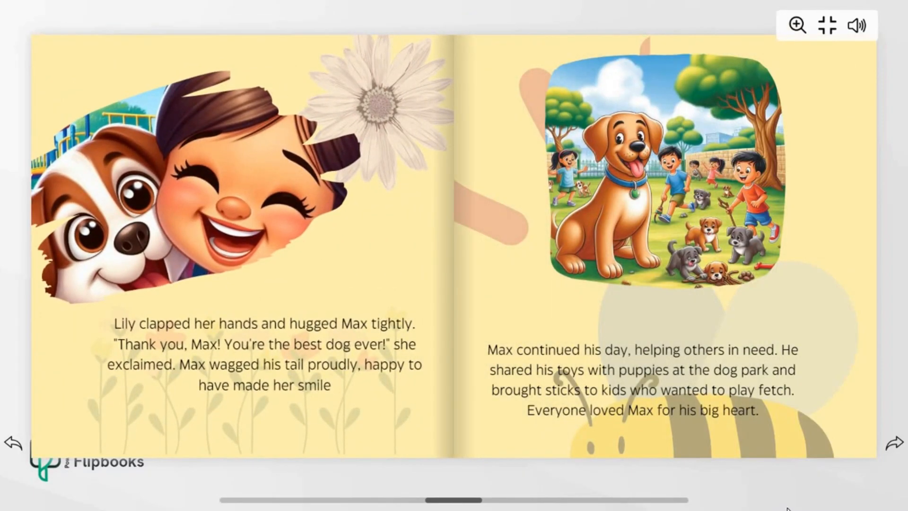
key(Right)
key(Right)
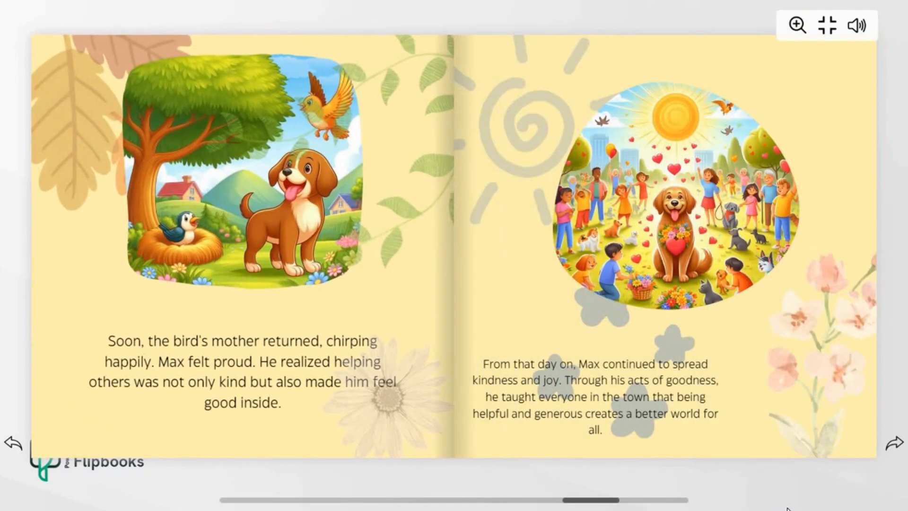
key(Right)
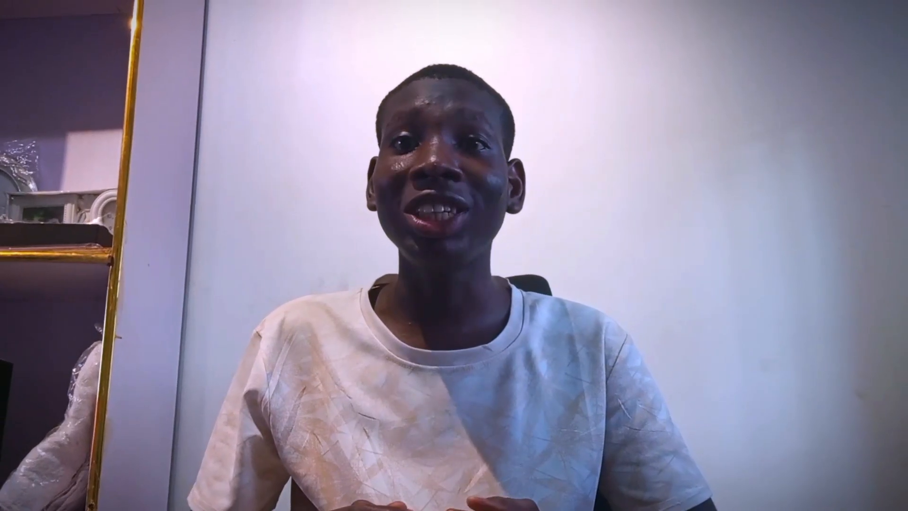